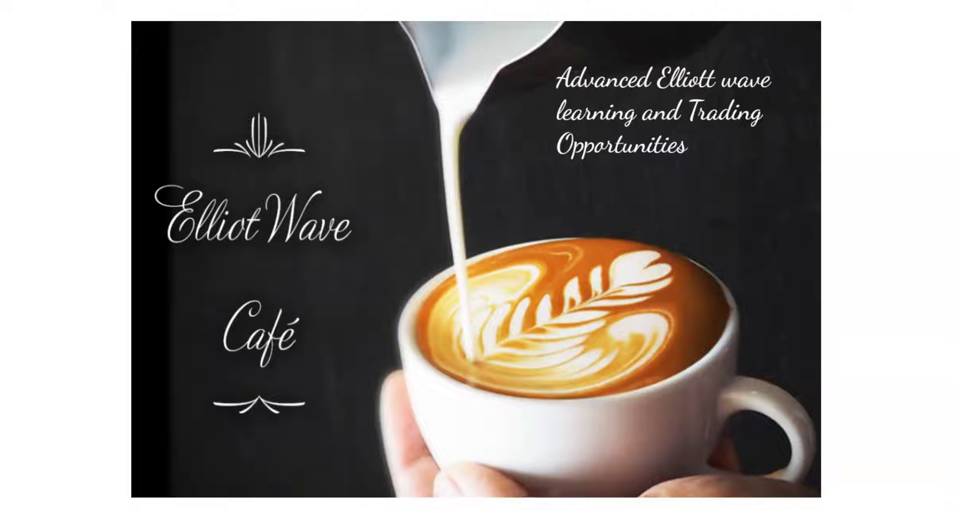
# Switch from the title slide to the TradingView daily chart of S&P 500 futures (SP1!).
pyautogui.moveTo(543, 508)
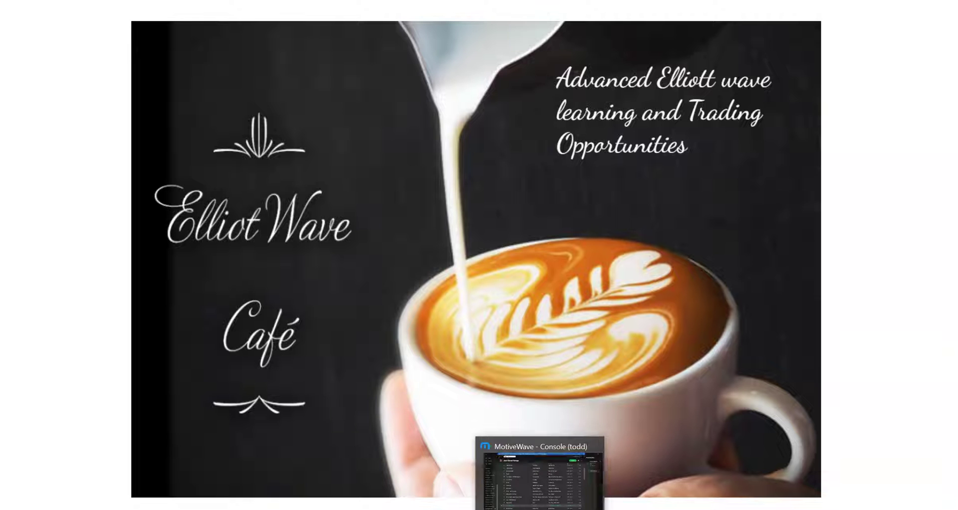
pyautogui.click(641, 507)
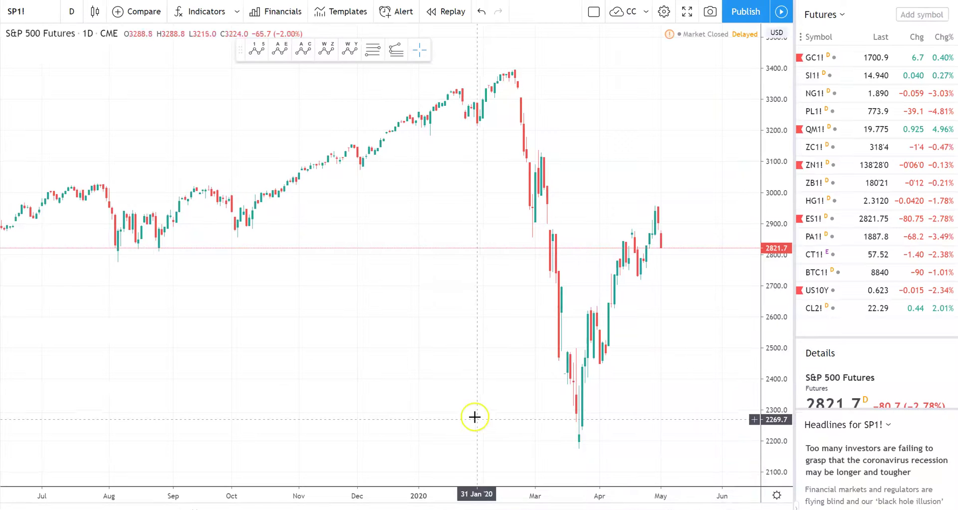
pyautogui.click(428, 391)
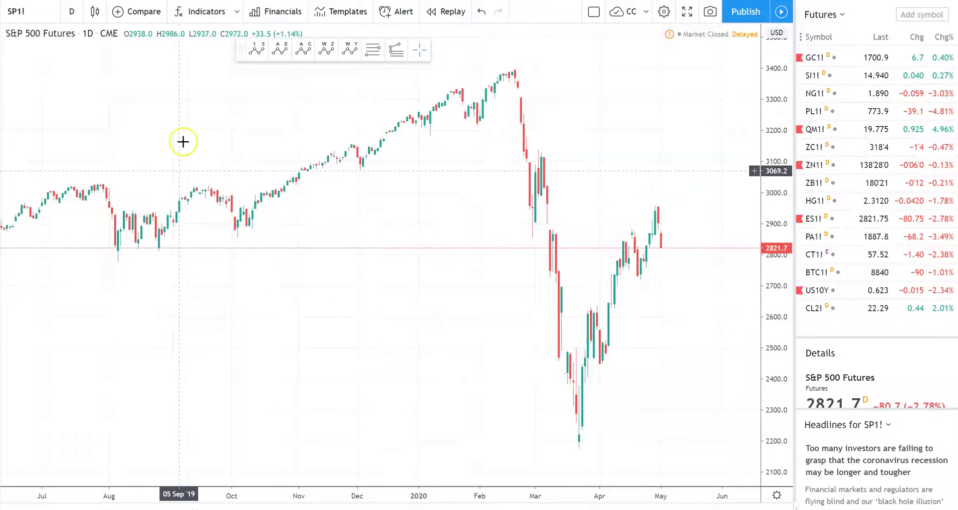
# Search the indicator library for "cc" and choose the built-in Correlation Coefficient.
pyautogui.click(204, 12)
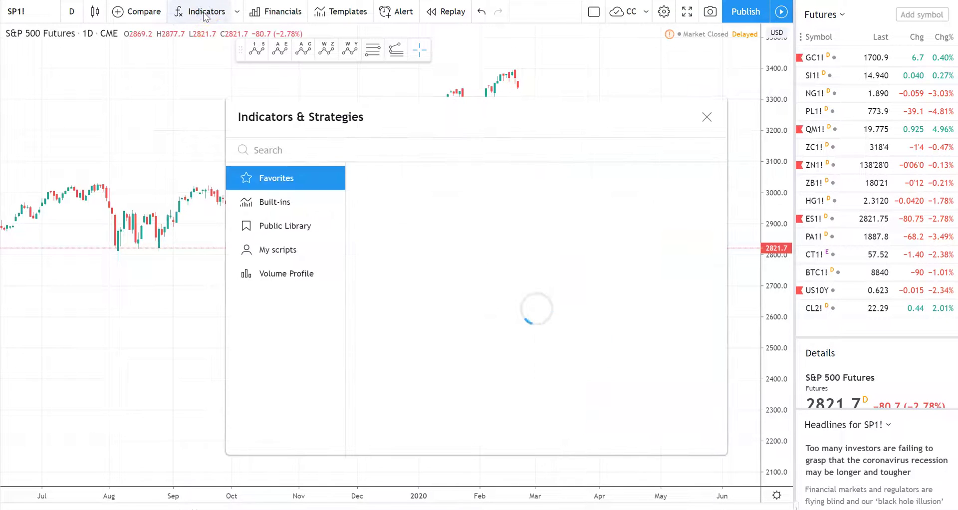
pyautogui.click(269, 149)
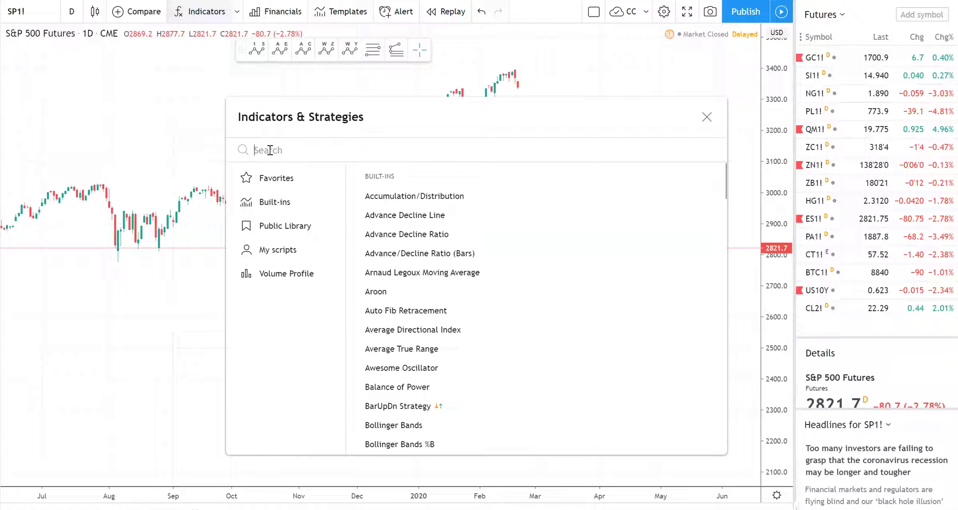
pyautogui.write('cc')
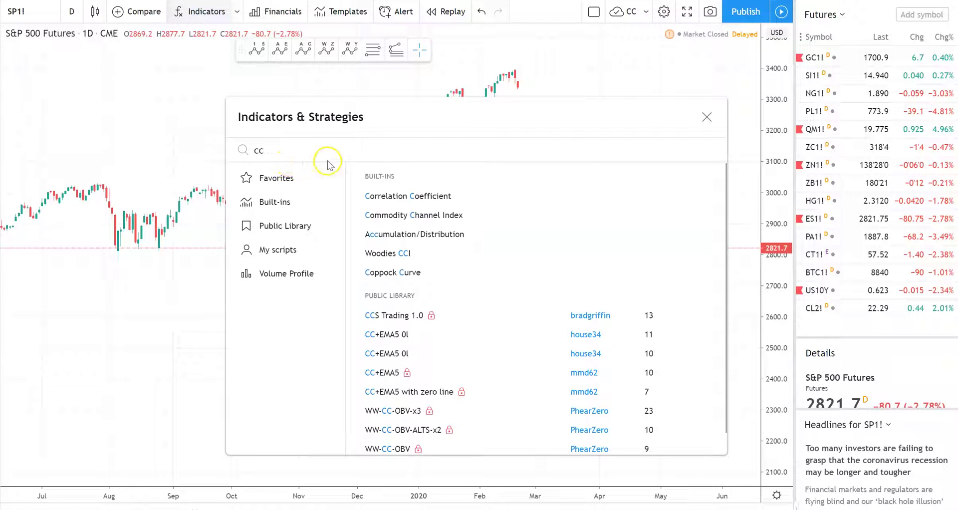
pyautogui.click(418, 200)
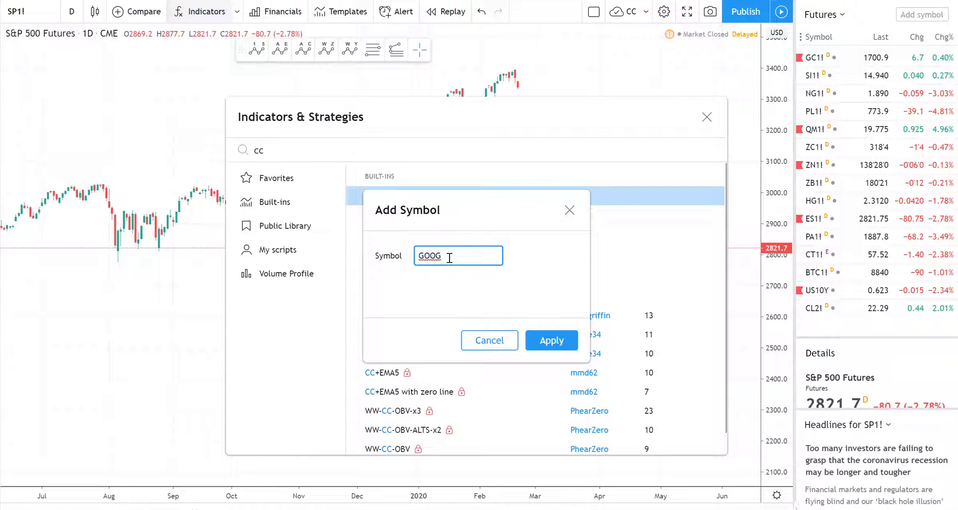
# Set the correlation symbol to the continuous current Bitcoin futures contract BTC1!, apply it and close the indicator library.
pyautogui.hotkey('ctrl', 'a')
pyautogui.write('B')
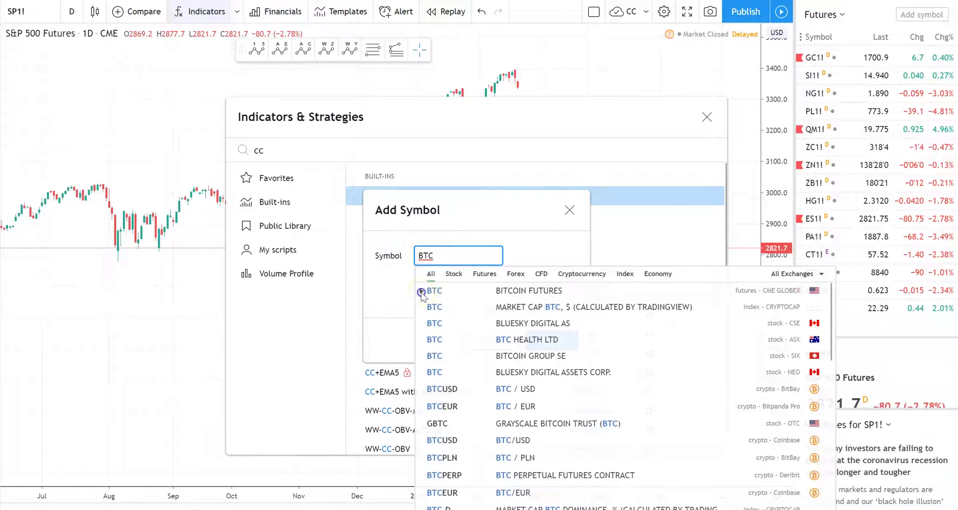
pyautogui.click(421, 291)
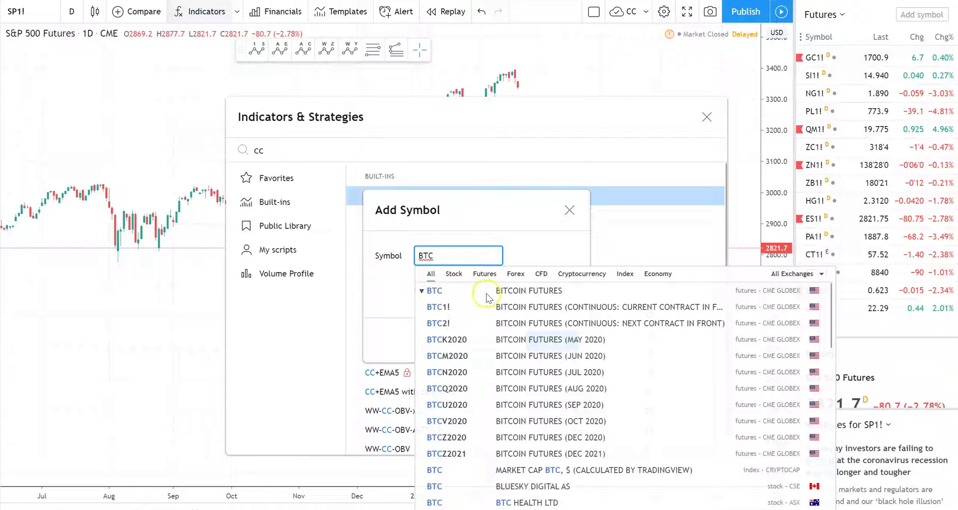
pyautogui.click(519, 308)
pyautogui.click(544, 338)
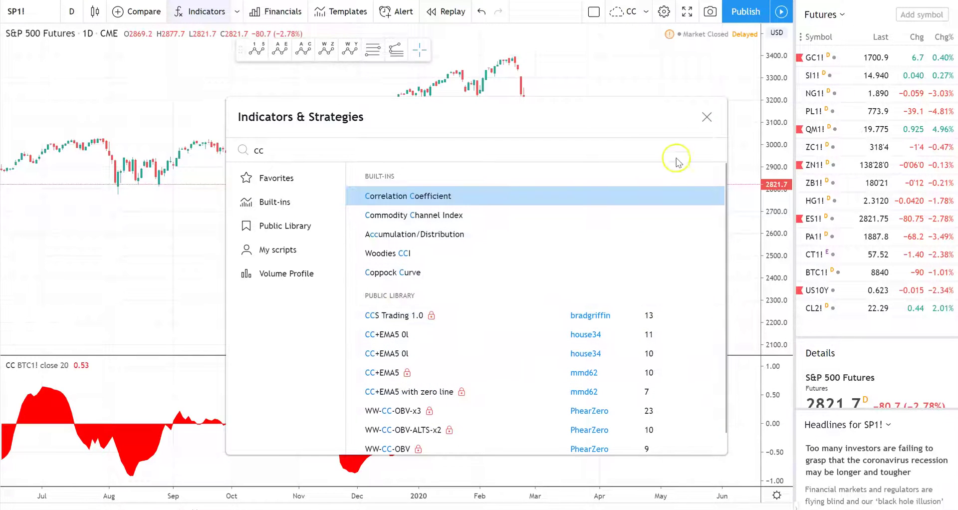
pyautogui.click(705, 115)
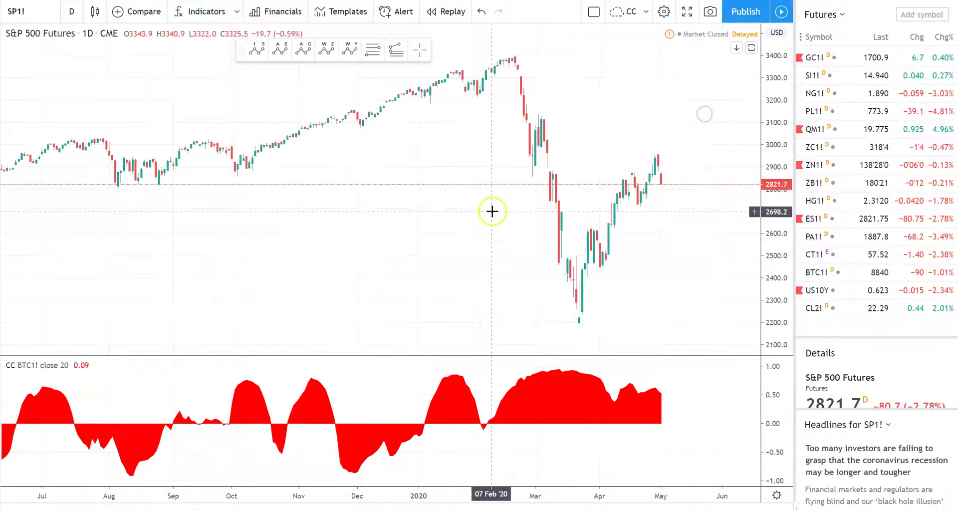
# Examine the correlation between S&P 500 and Bitcoin futures around the February to March 2020 sell-off.
pyautogui.moveTo(445, 246); pyautogui.dragTo(438, 244)
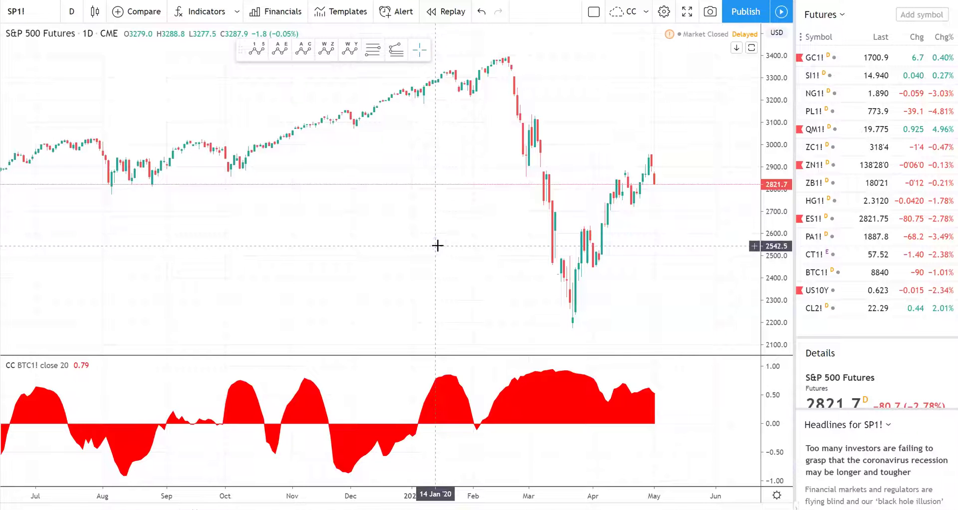
pyautogui.click(585, 257)
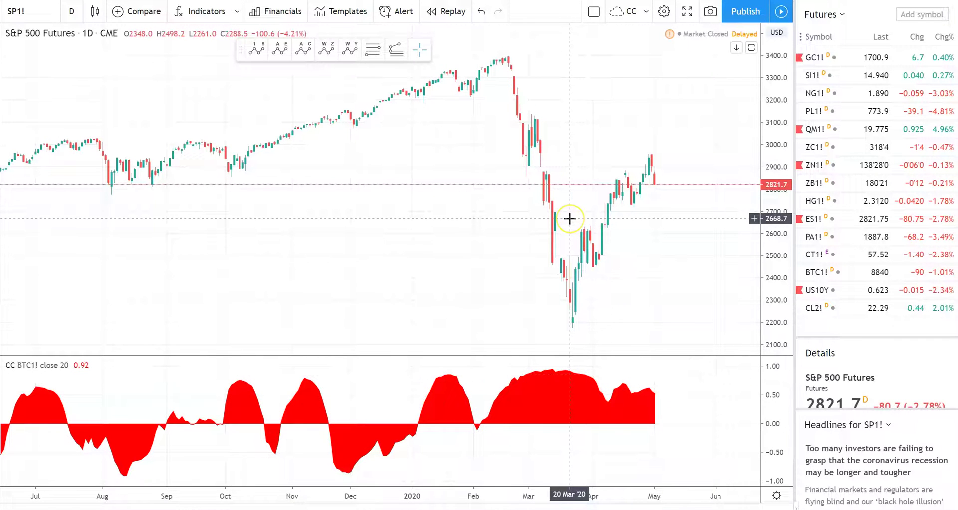
pyautogui.click(514, 270)
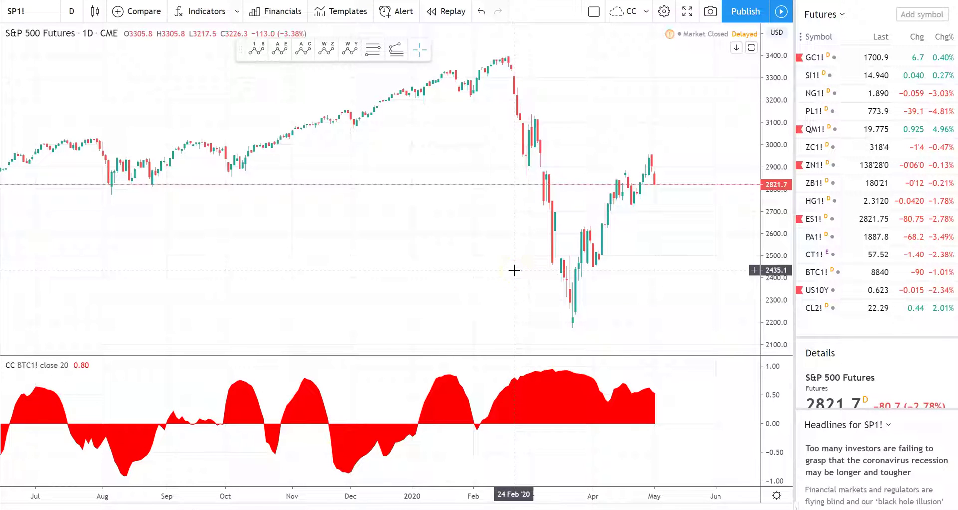
pyautogui.click(487, 292)
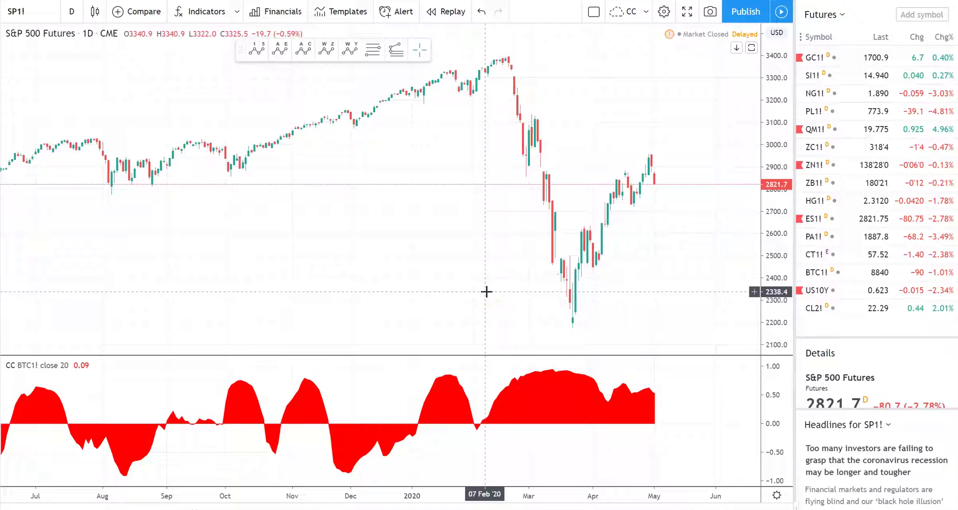
# Overlay the continuous current Bitcoin futures contract BTC1! on the main S&P 500 chart as a comparison symbol.
pyautogui.click(141, 12)
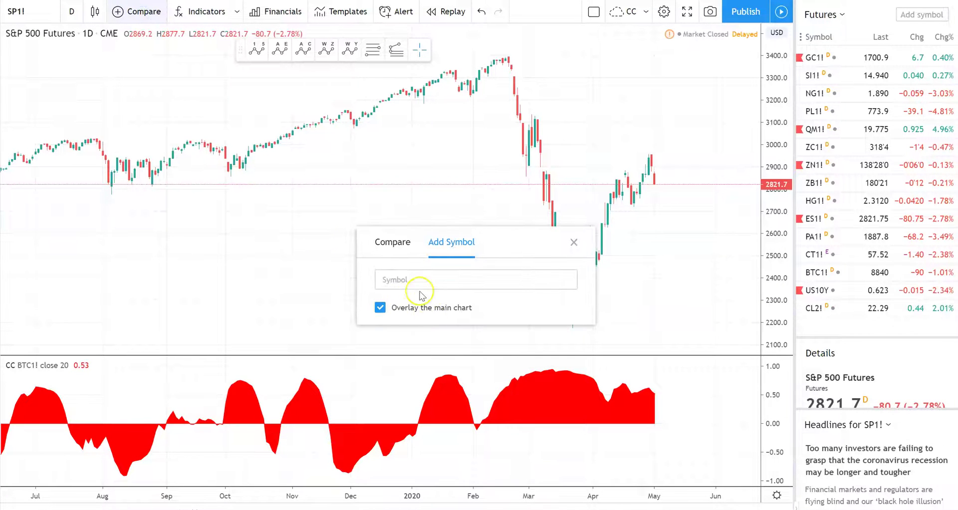
pyautogui.click(410, 279)
pyautogui.write('B')
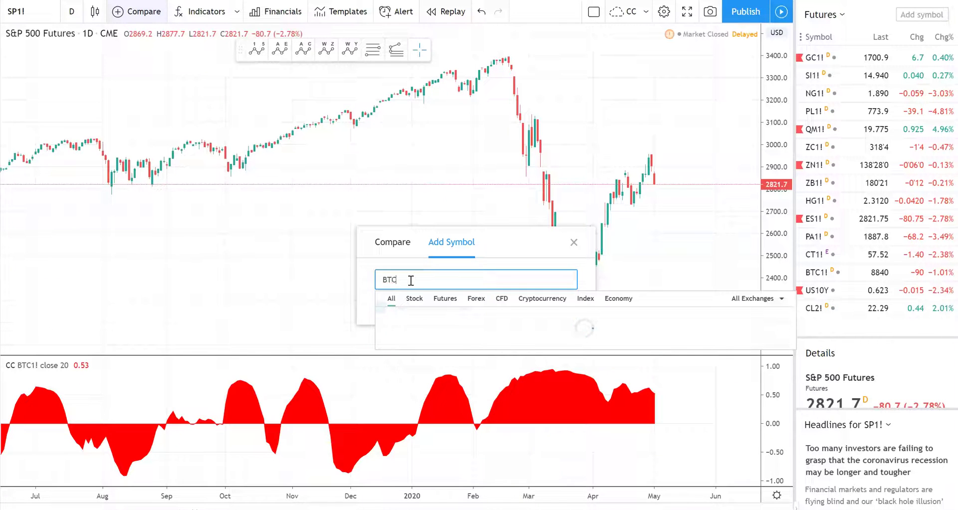
pyautogui.write('TC')
pyautogui.click(382, 315)
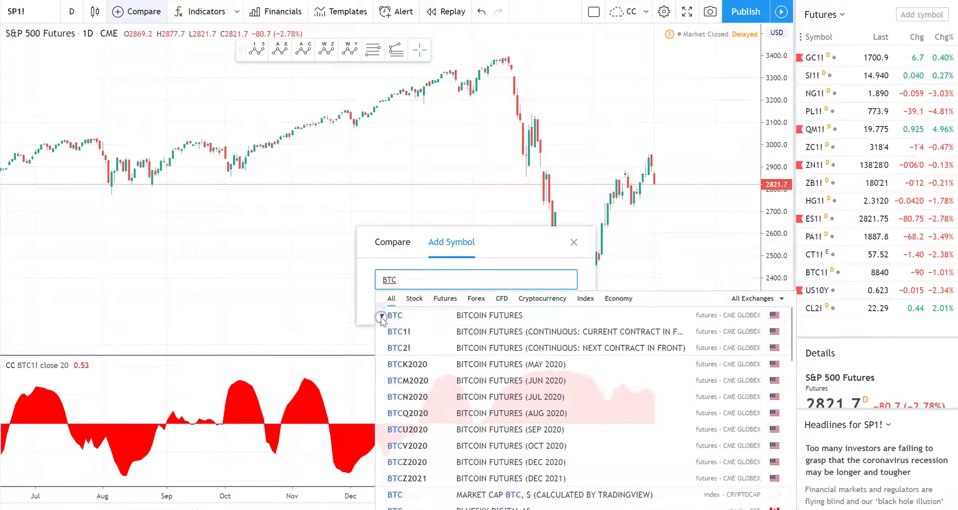
pyautogui.click(420, 333)
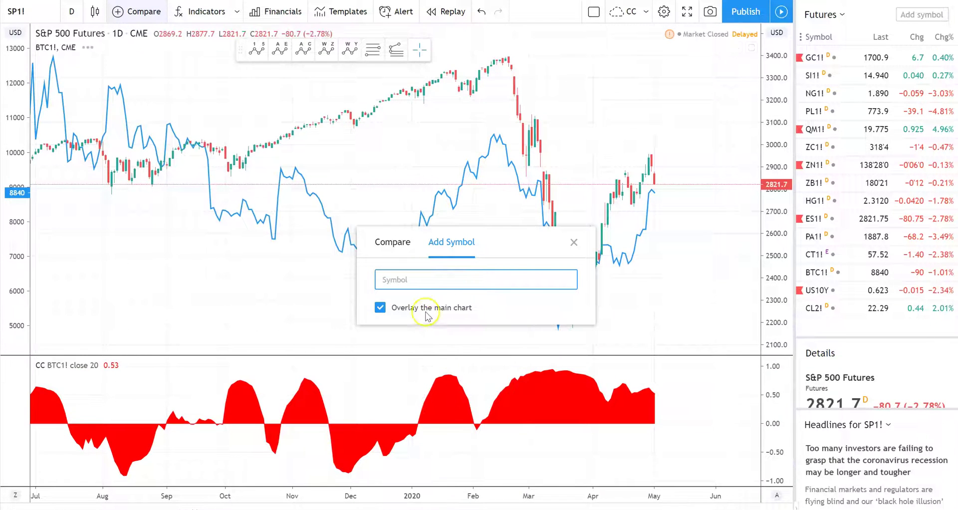
pyautogui.click(574, 243)
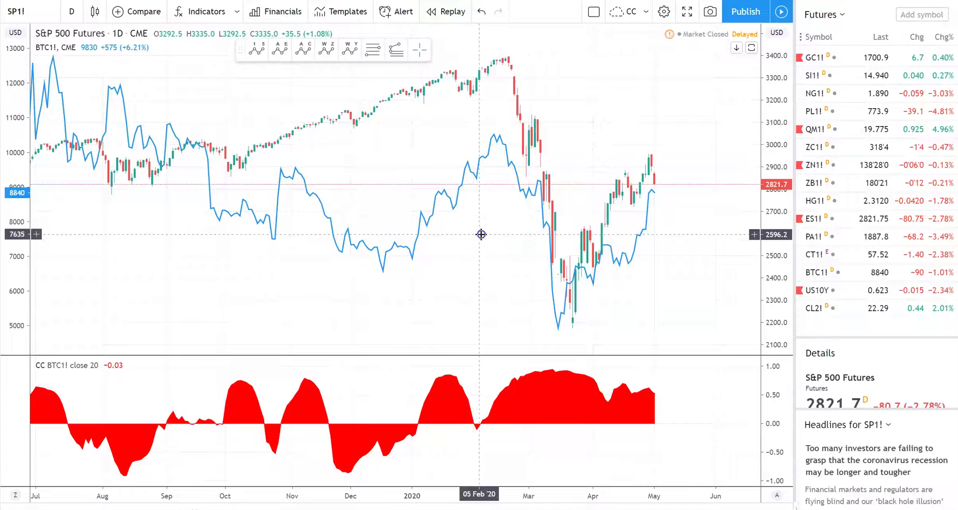
# Go back through the chart history to mid-2018 and compare both price lines with the correlation readings.
pyautogui.moveTo(477, 232); pyautogui.dragTo(598, 240)
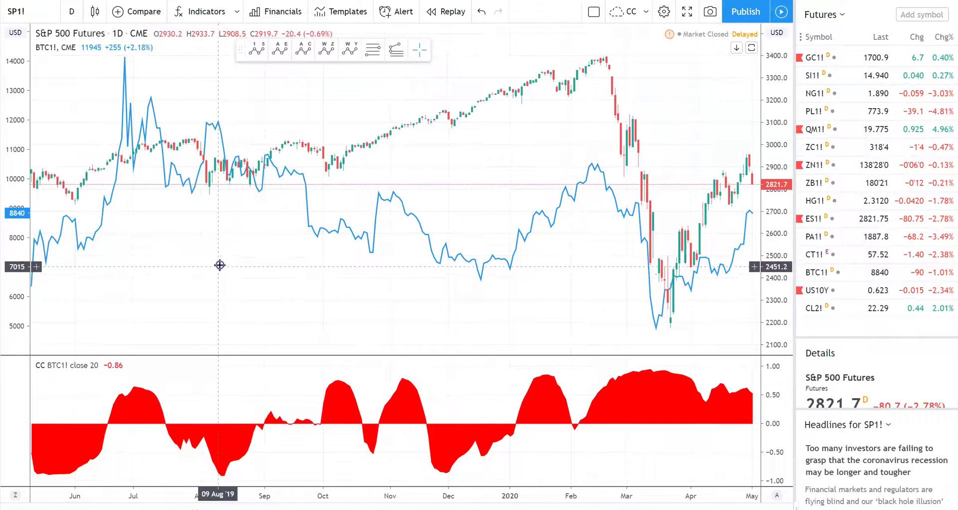
pyautogui.moveTo(220, 265); pyautogui.dragTo(581, 282)
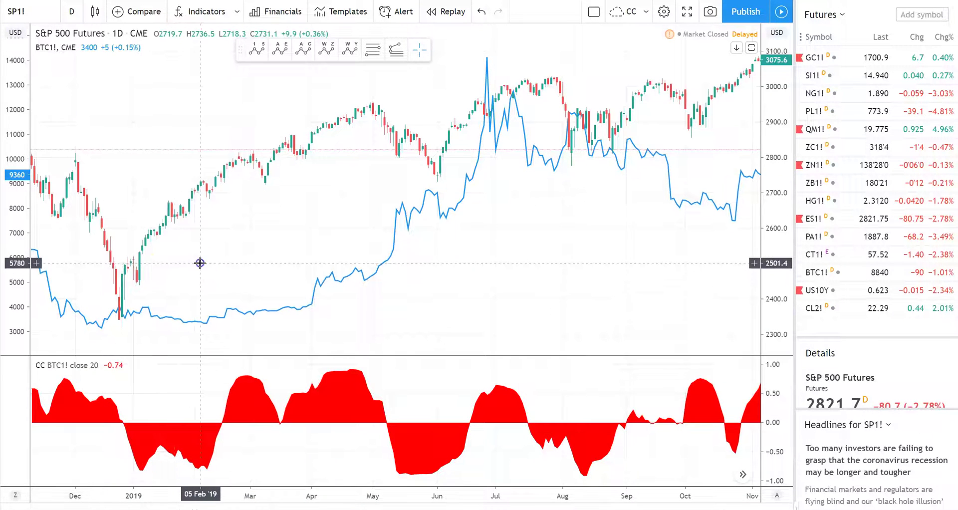
pyautogui.moveTo(200, 263); pyautogui.dragTo(527, 240)
pyautogui.click(184, 342)
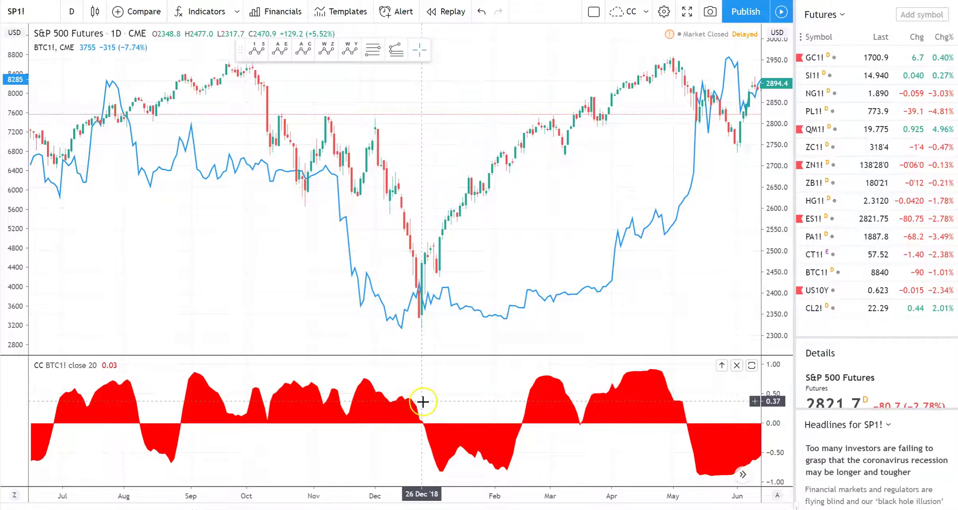
pyautogui.moveTo(268, 332); pyautogui.dragTo(300, 323)
pyautogui.moveTo(252, 267); pyautogui.dragTo(239, 270)
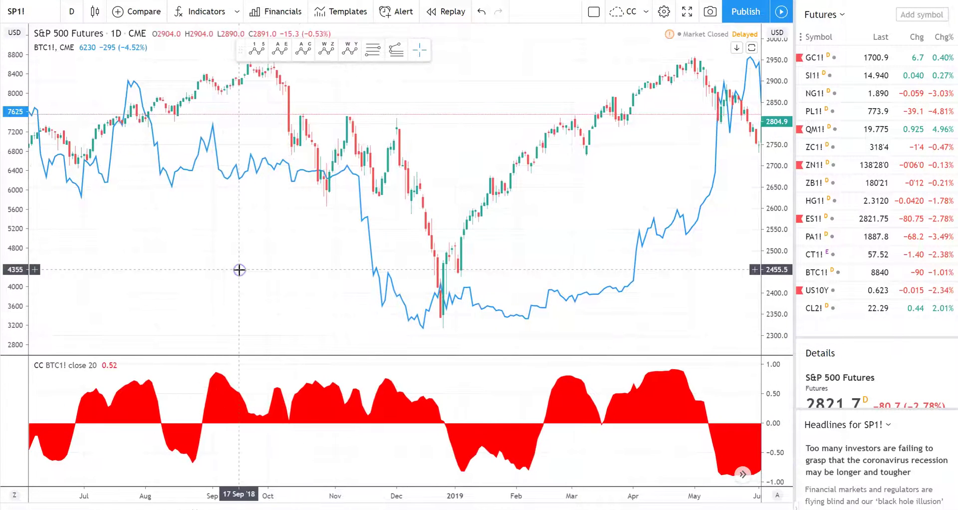
pyautogui.click(217, 403)
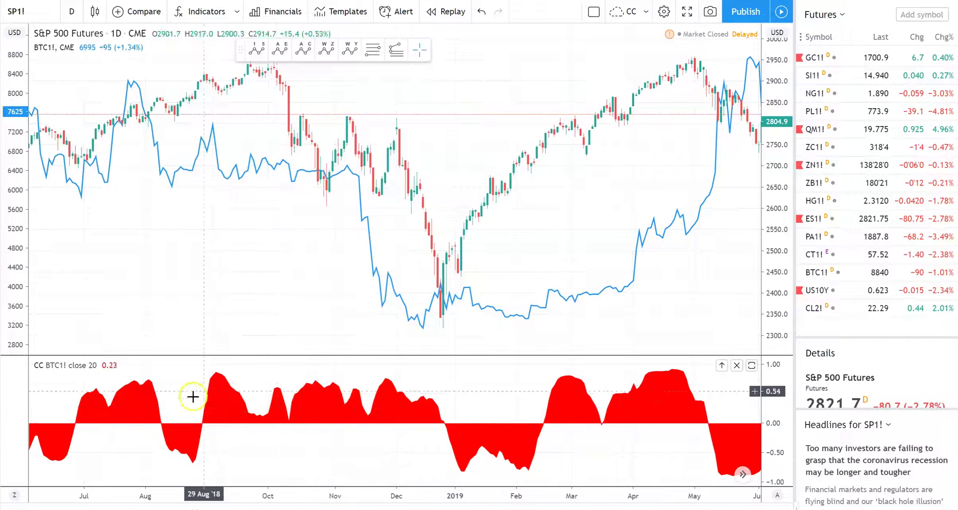
# Examine how the correlation between S&P 500 and Bitcoin futures shifts from January to June 2019.
pyautogui.moveTo(260, 285); pyautogui.dragTo(119, 297)
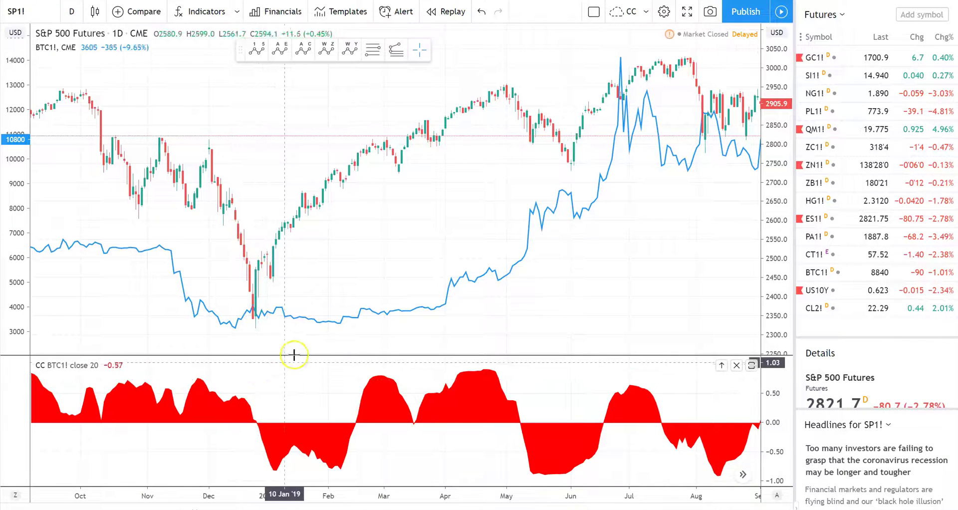
pyautogui.moveTo(285, 333); pyautogui.dragTo(300, 325)
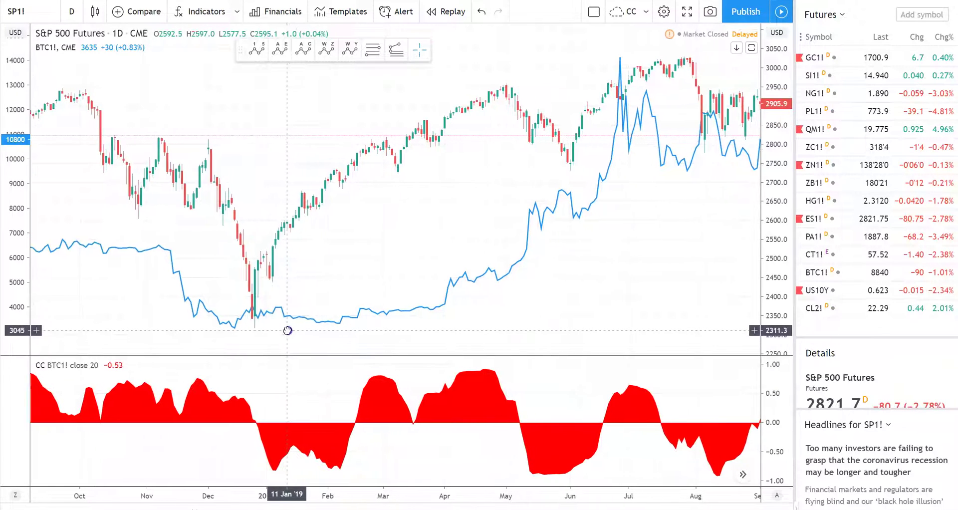
pyautogui.moveTo(380, 261); pyautogui.dragTo(363, 256)
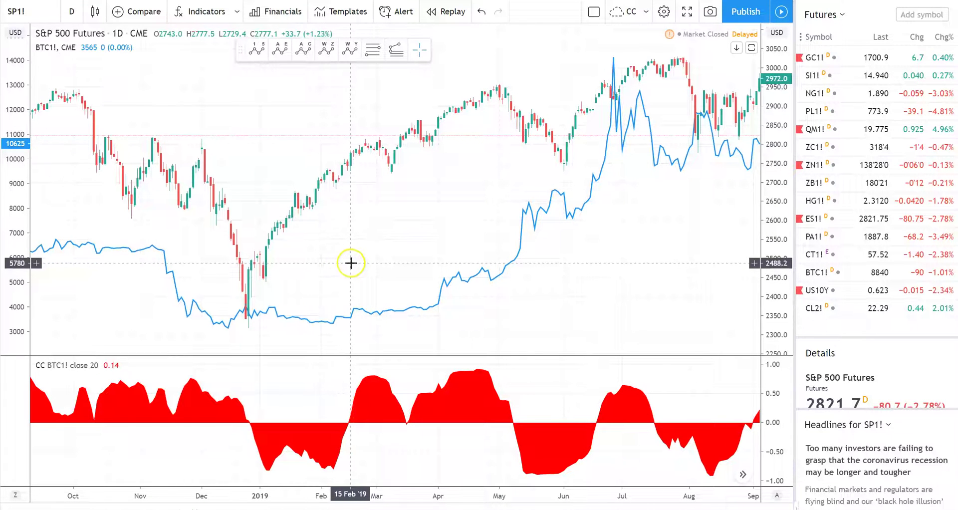
pyautogui.moveTo(332, 260); pyautogui.dragTo(318, 273)
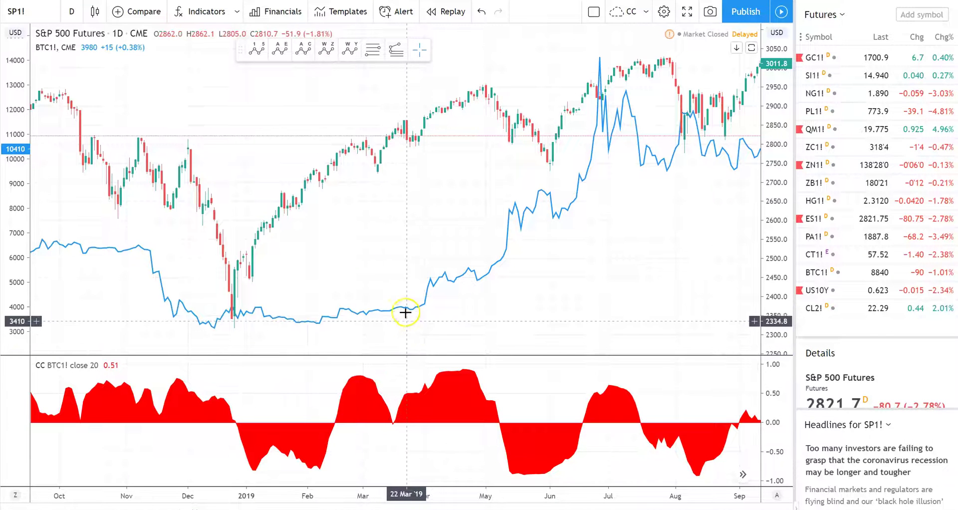
pyautogui.moveTo(458, 314); pyautogui.dragTo(433, 315)
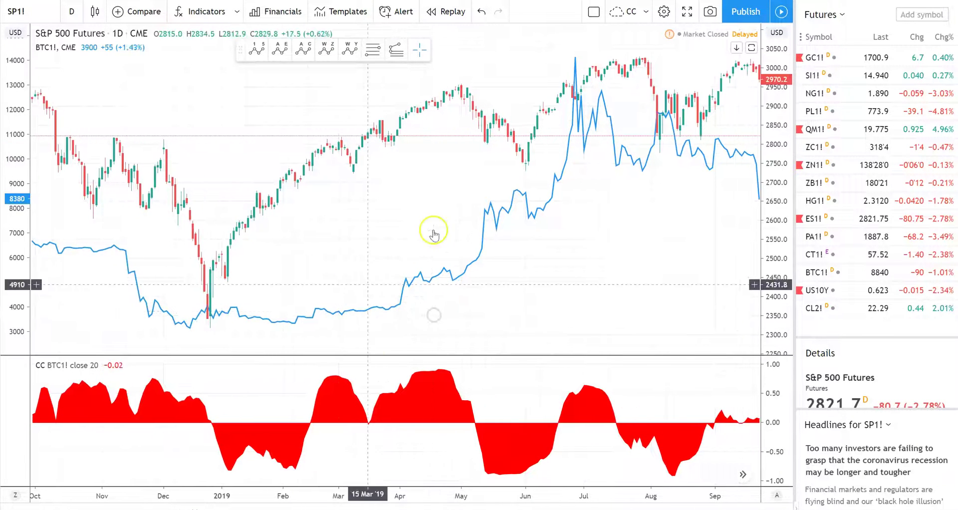
pyautogui.moveTo(543, 260); pyautogui.dragTo(471, 282)
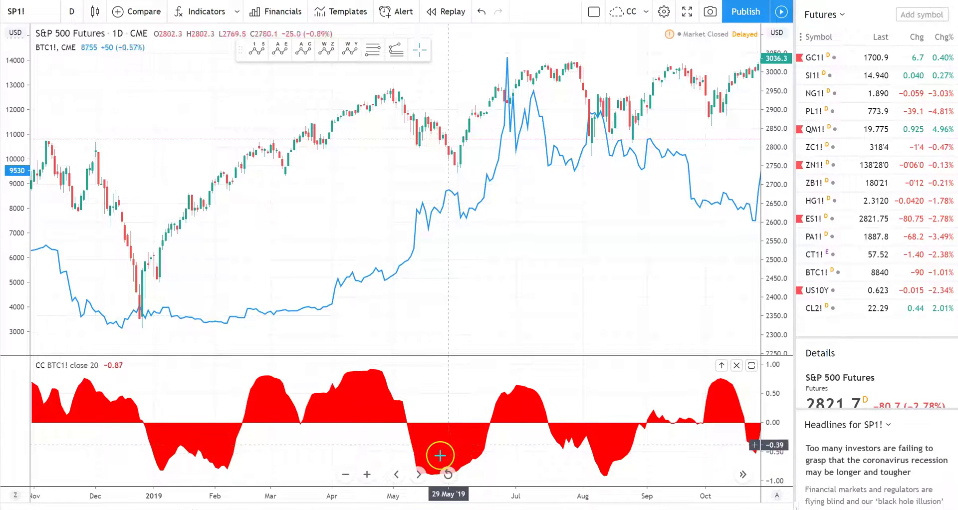
# Return to the most recent price data and examine the correlation from February to May 2020.
pyautogui.hscroll(10, 496, 301)
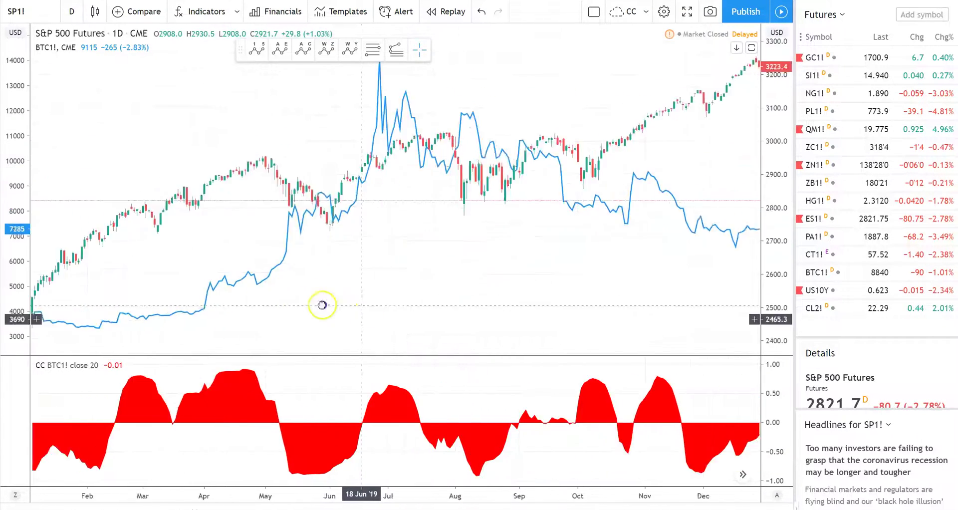
pyautogui.hscroll(10, 519, 327)
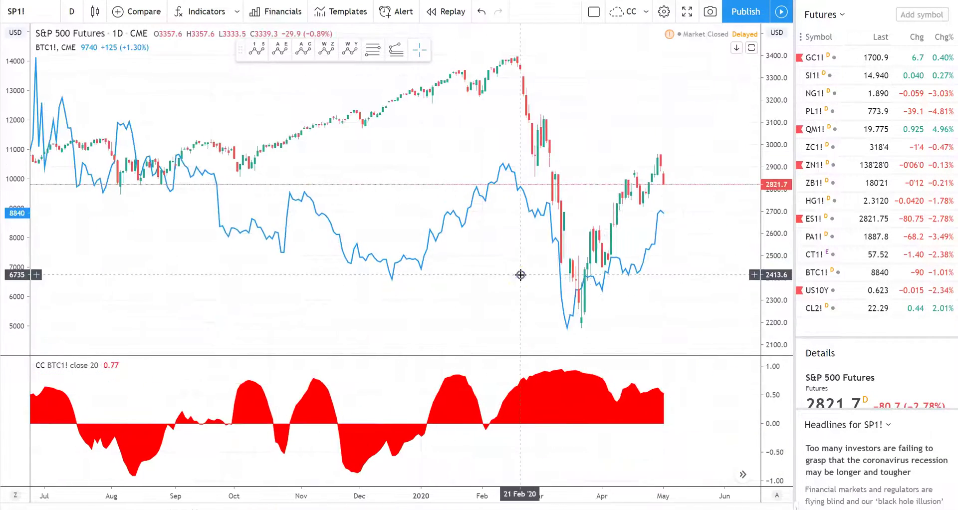
pyautogui.moveTo(492, 270); pyautogui.dragTo(444, 255)
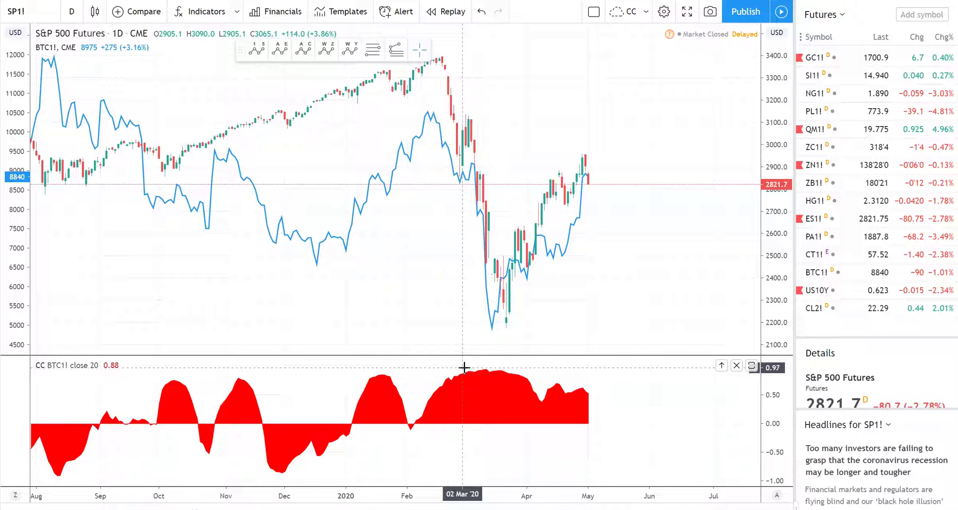
pyautogui.click(474, 385)
pyautogui.click(455, 298)
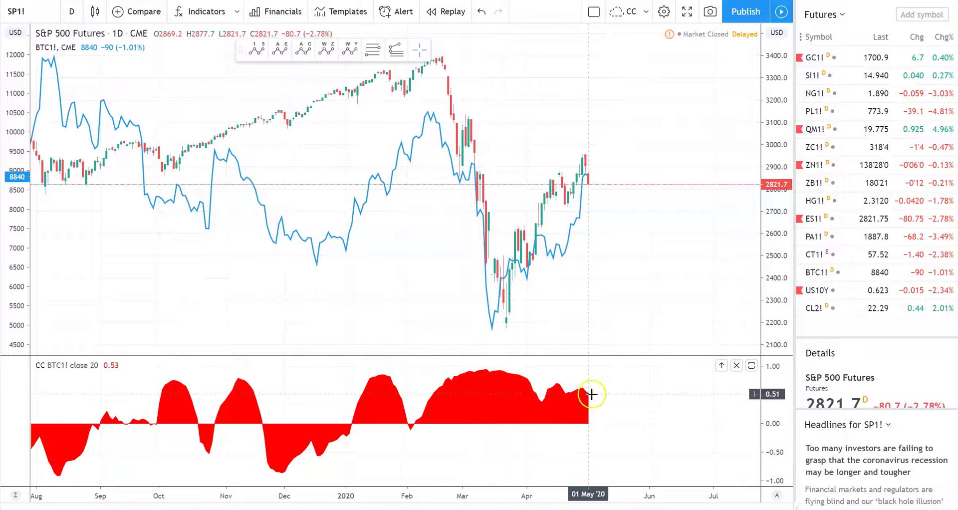
pyautogui.hscroll(2, 622, 280)
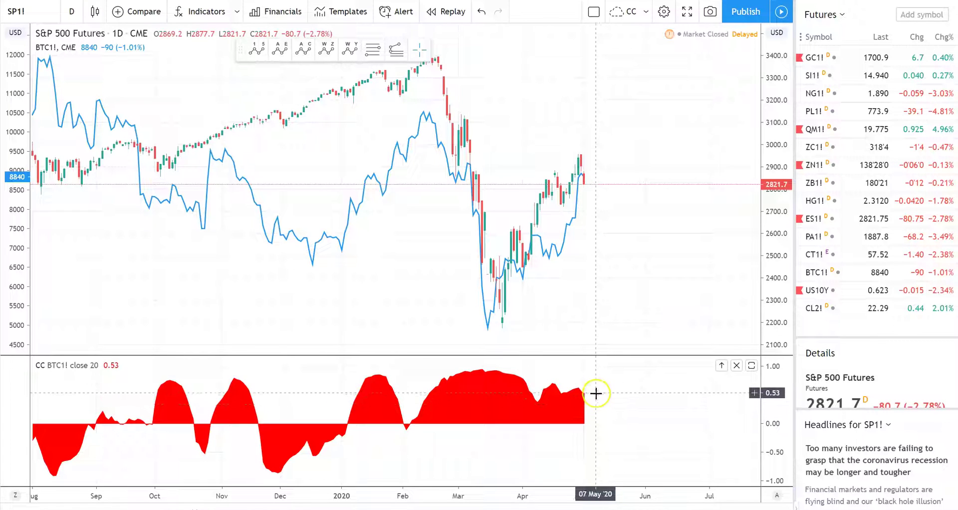
pyautogui.moveTo(563, 294); pyautogui.dragTo(566, 294)
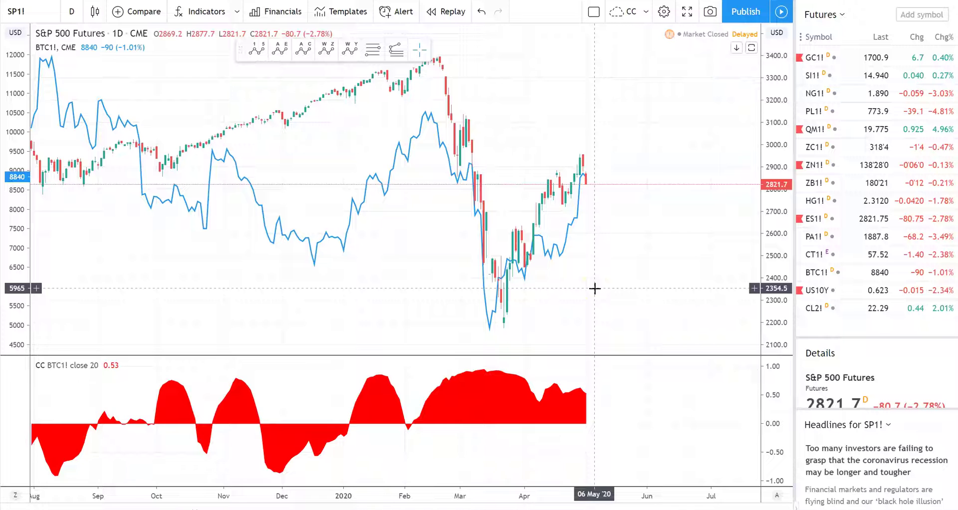
pyautogui.click(475, 374)
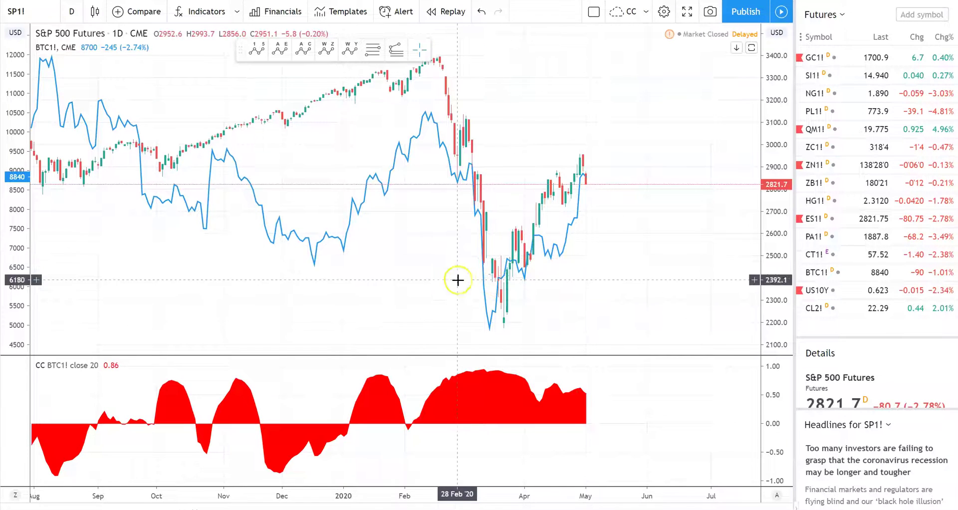
pyautogui.moveTo(424, 290); pyautogui.dragTo(465, 284)
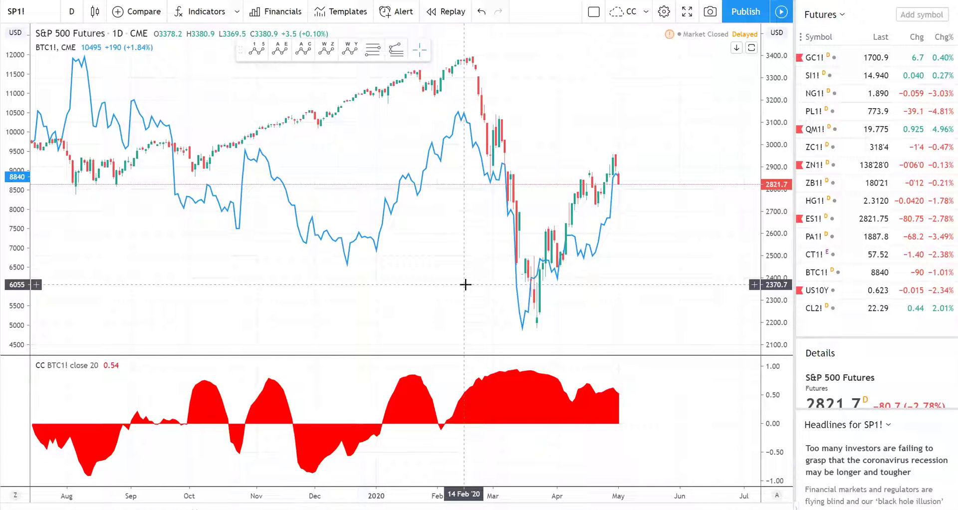
# Switch the main chart symbol to Kraken's ETHUSD, keeping the BTC1! overlay and the correlation indicator.
pyautogui.click(36, 7)
pyautogui.write('ETH')
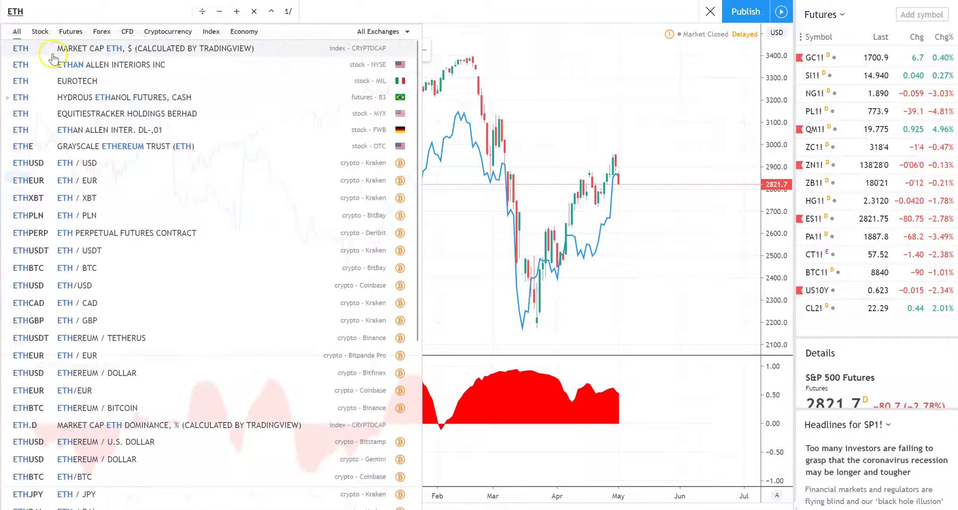
pyautogui.click(65, 163)
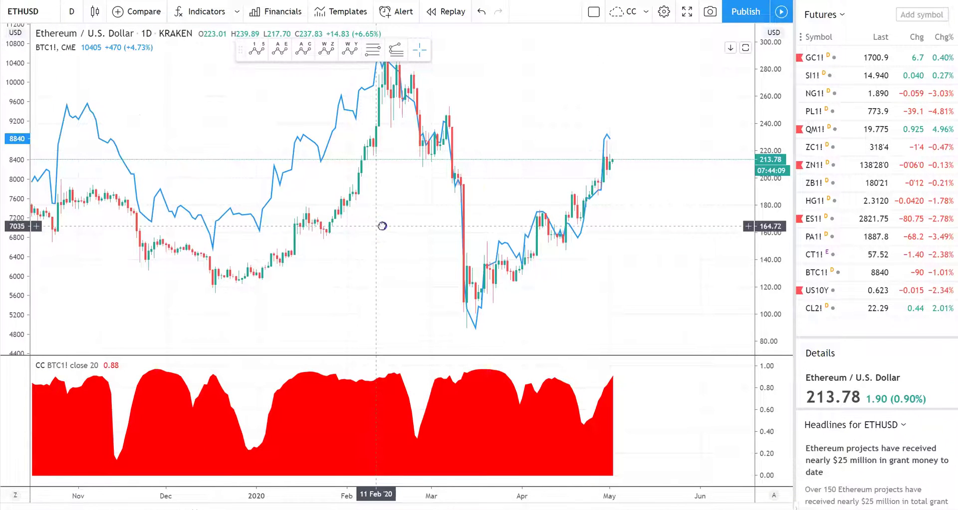
# Go back to August 2019 and examine the Ethereum–Bitcoin futures correlation through the September and November 2019 dips.
pyautogui.moveTo(383, 226); pyautogui.dragTo(484, 225)
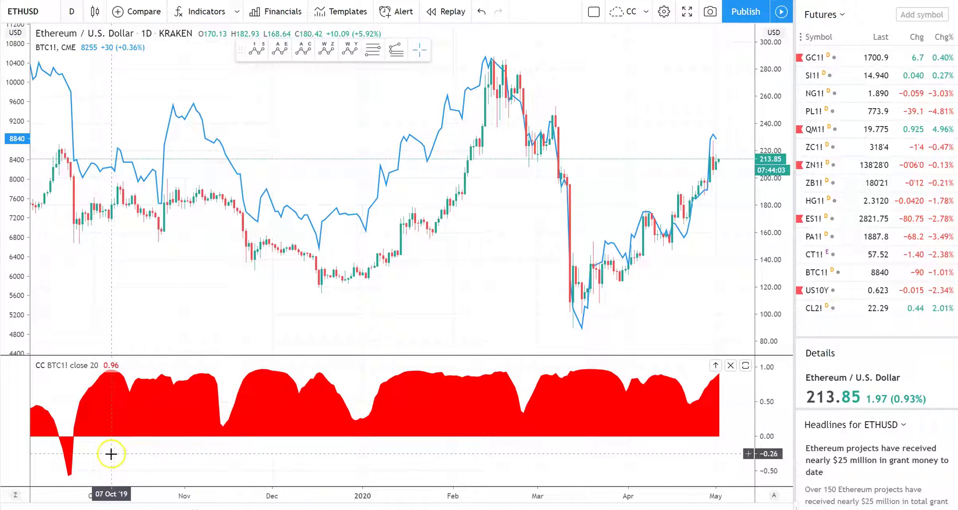
pyautogui.moveTo(111, 454); pyautogui.dragTo(263, 390)
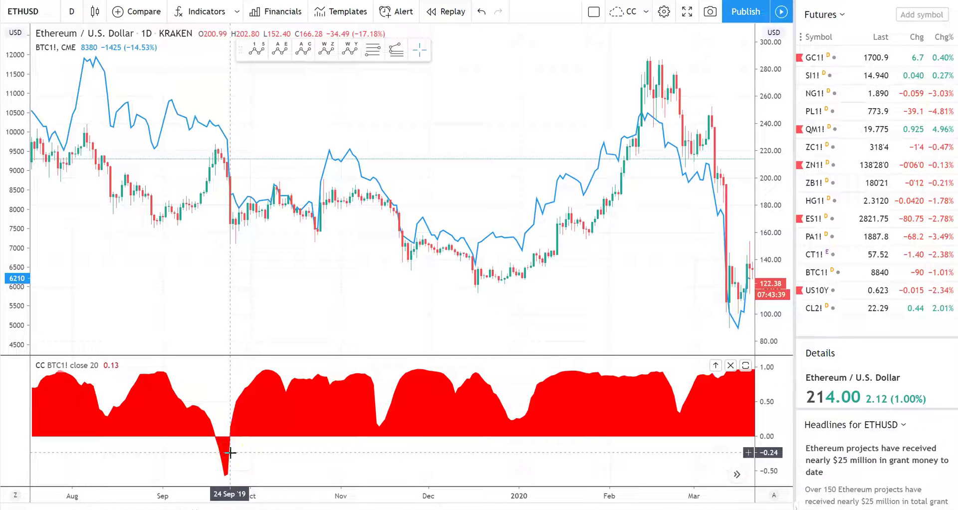
pyautogui.click(213, 285)
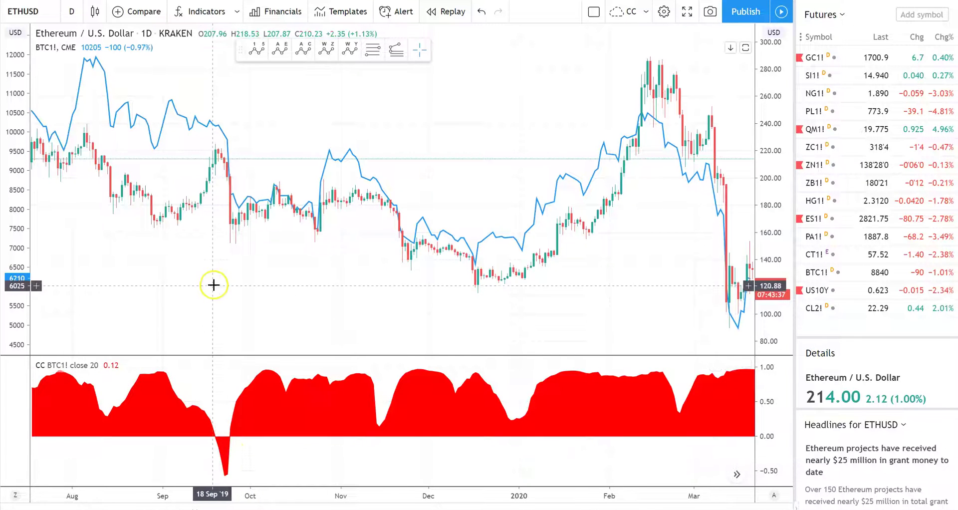
pyautogui.moveTo(214, 285); pyautogui.dragTo(160, 278)
pyautogui.click(209, 211)
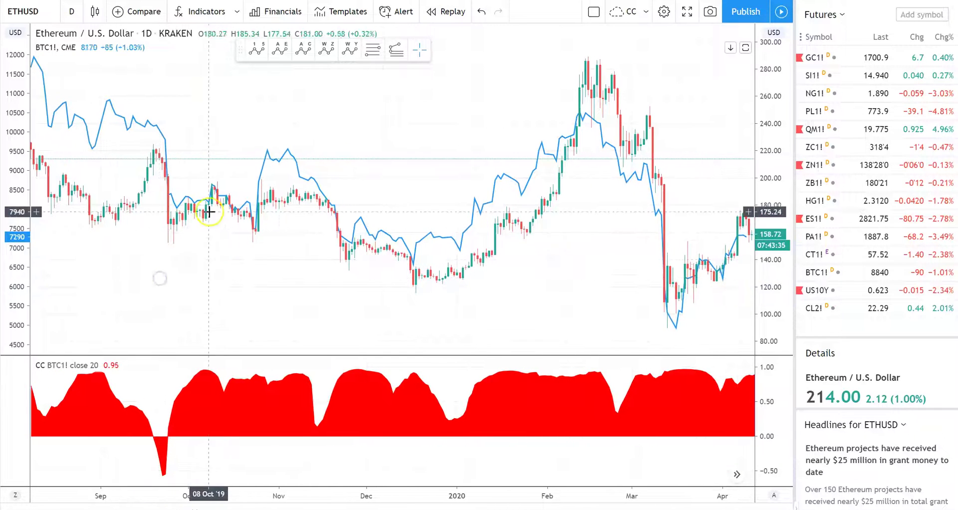
pyautogui.click(305, 379)
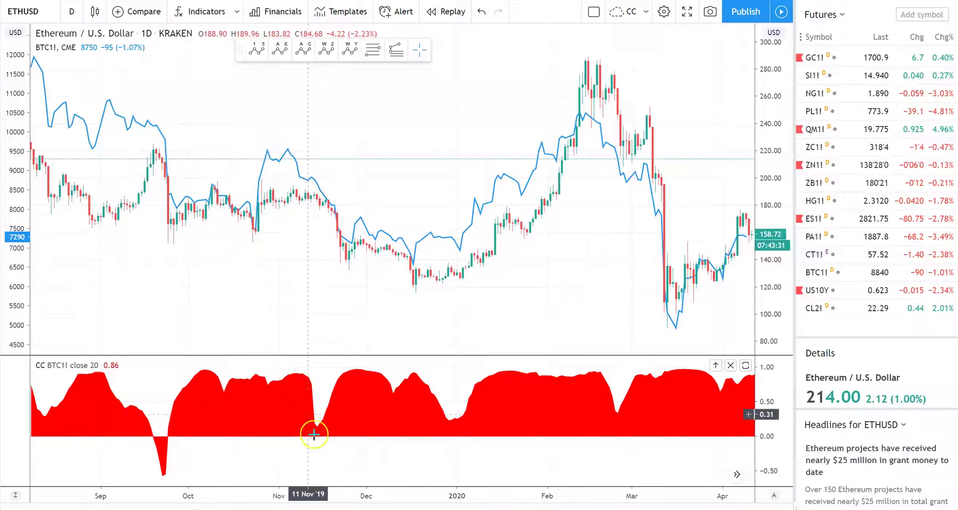
# Return to the latest Ethereum prices and compare them with Bitcoin futures and the correlation from November 2019 to May 2020.
pyautogui.moveTo(452, 429); pyautogui.dragTo(224, 422)
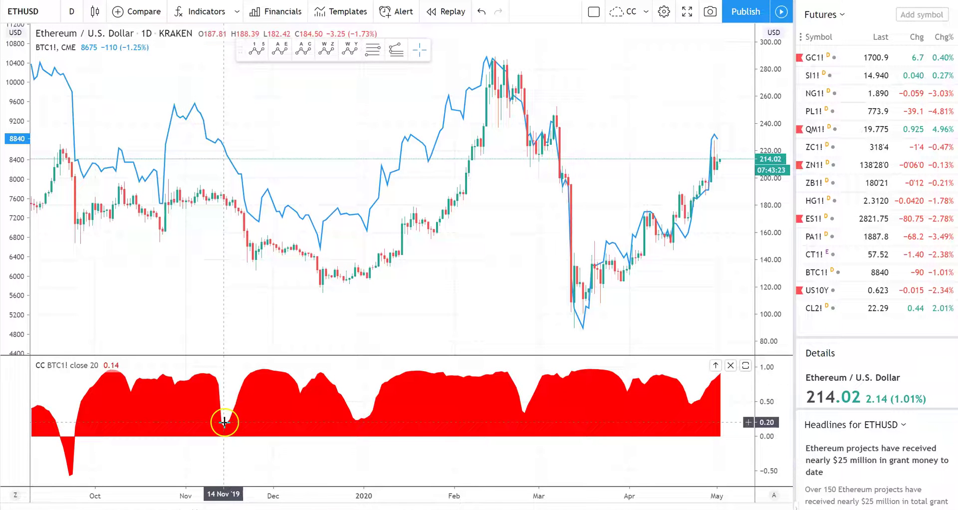
pyautogui.moveTo(367, 299); pyautogui.dragTo(308, 311)
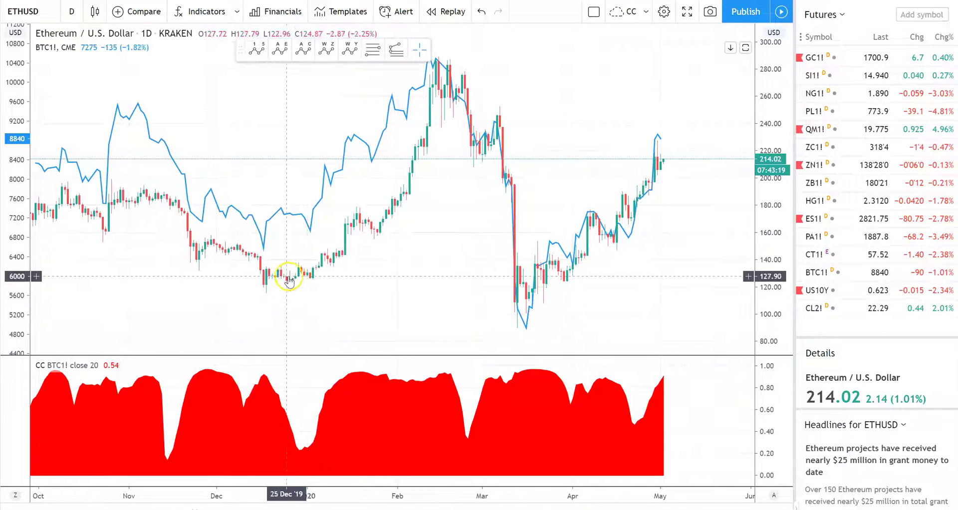
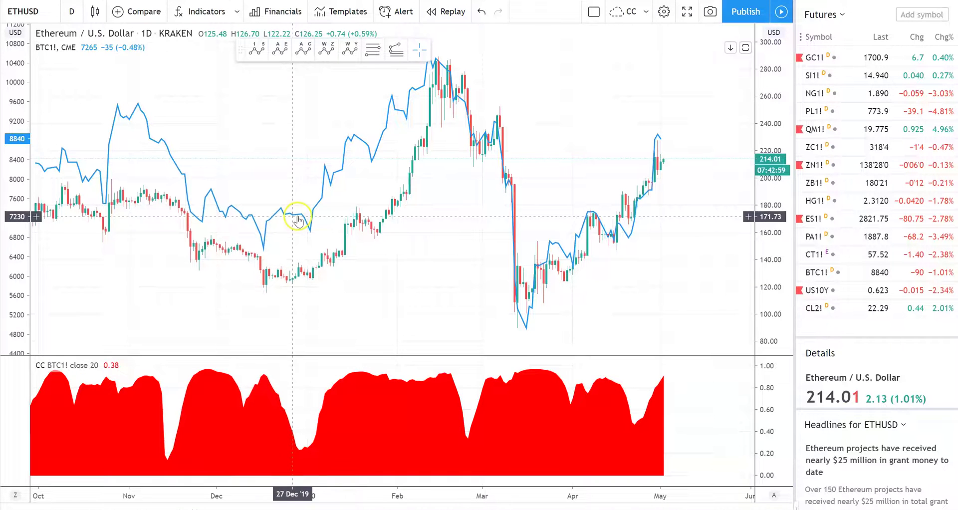
pyautogui.moveTo(411, 271); pyautogui.dragTo(391, 274)
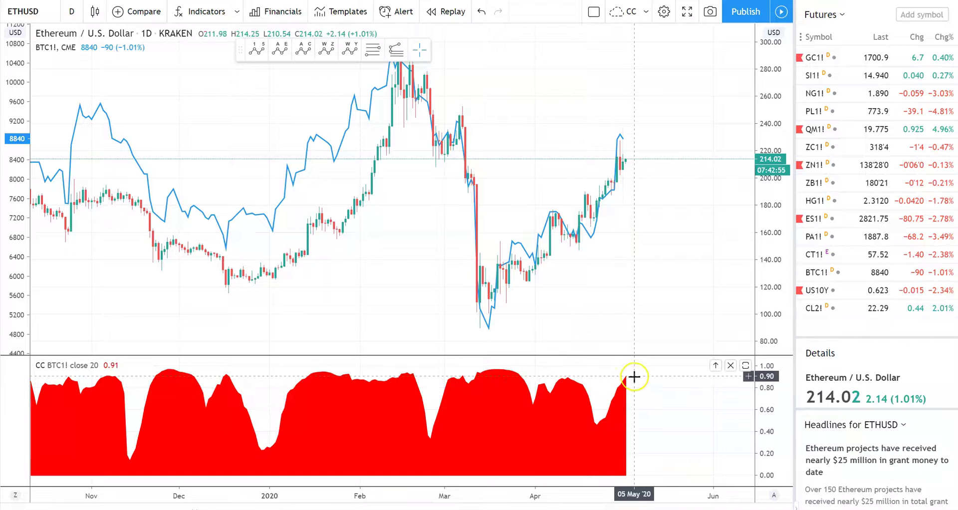
pyautogui.click(633, 378)
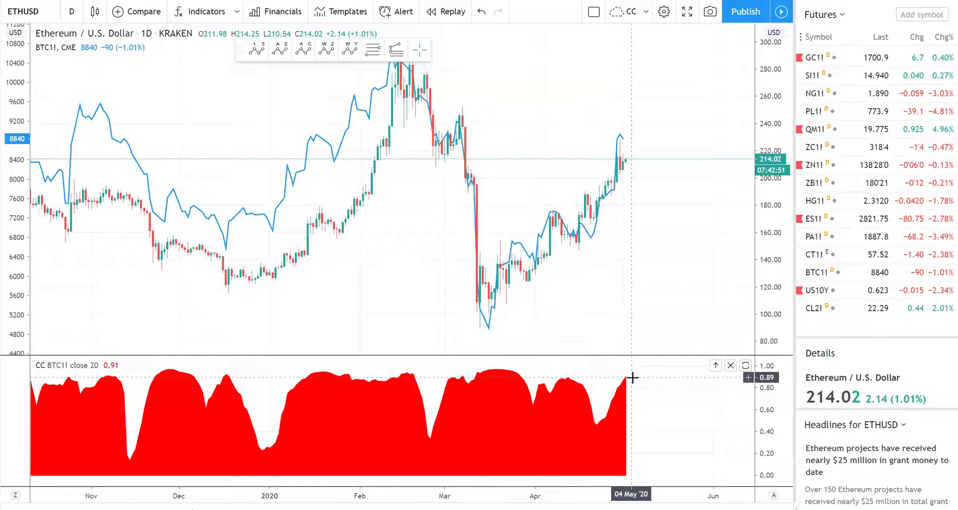
pyautogui.click(598, 381)
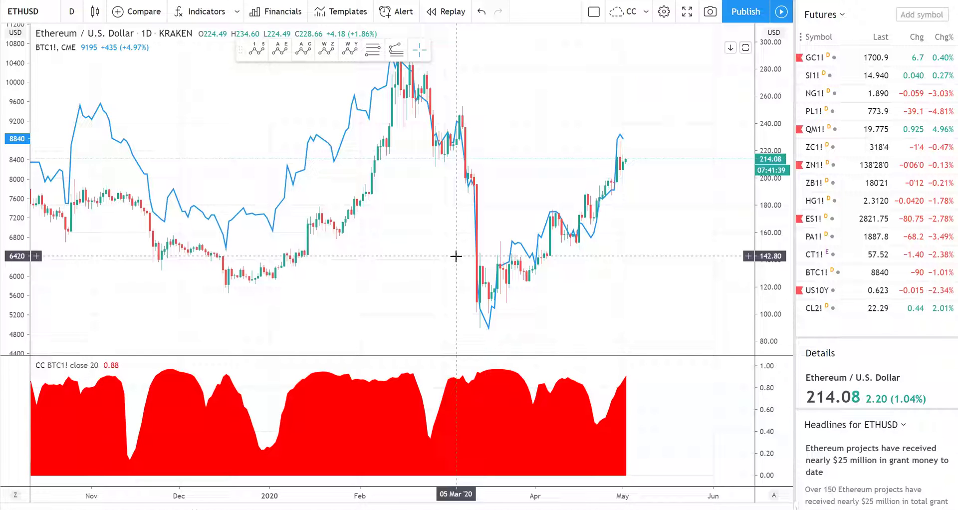
pyautogui.click(462, 280)
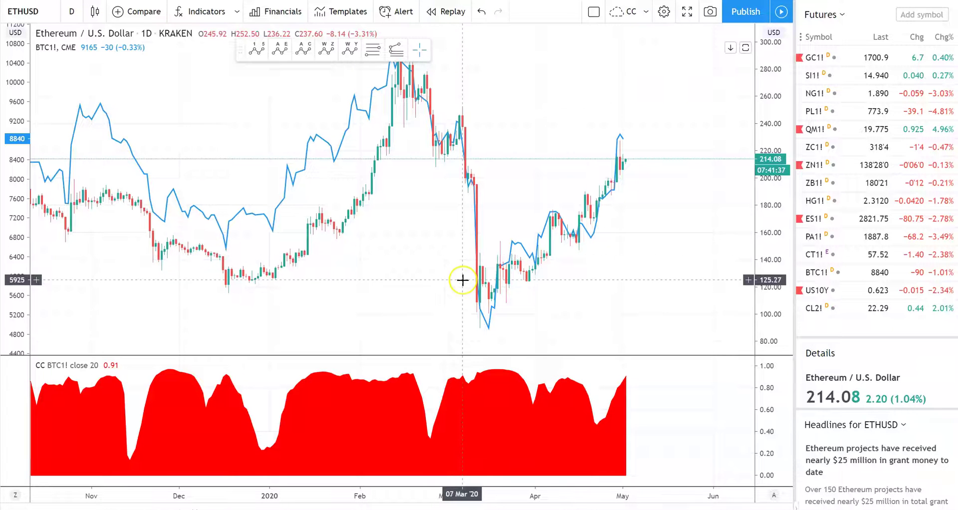
# Switch the main chart symbol to DXY, the TVC US Dollar Currency Index.
pyautogui.click(42, 11)
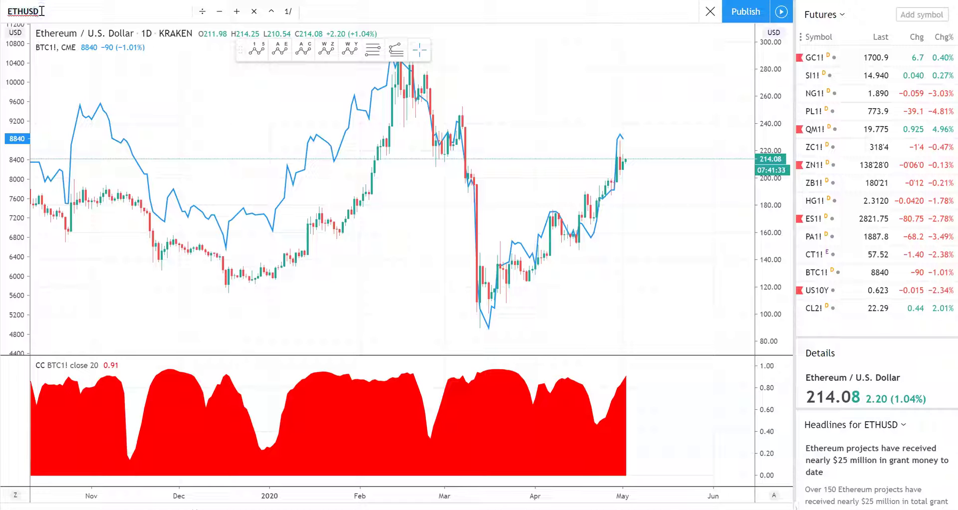
pyautogui.write('uSD')
pyautogui.press('BackSpace')
pyautogui.press('BackSpace')
pyautogui.press('BackSpace')
pyautogui.write('D')
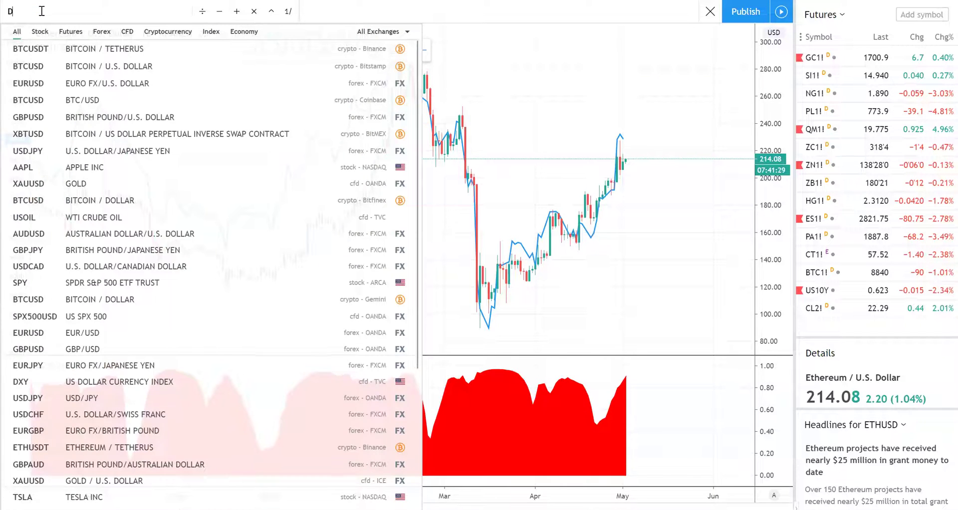
pyautogui.write('XY')
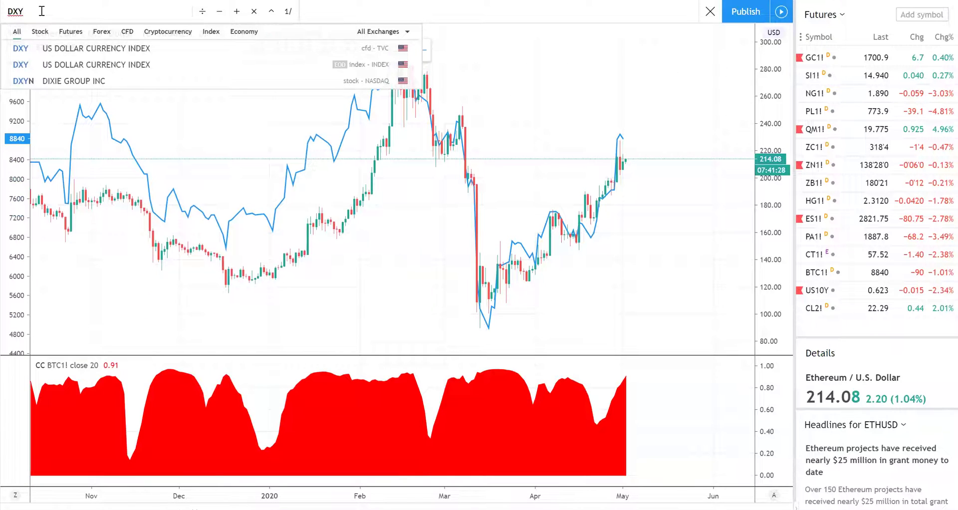
pyautogui.click(43, 49)
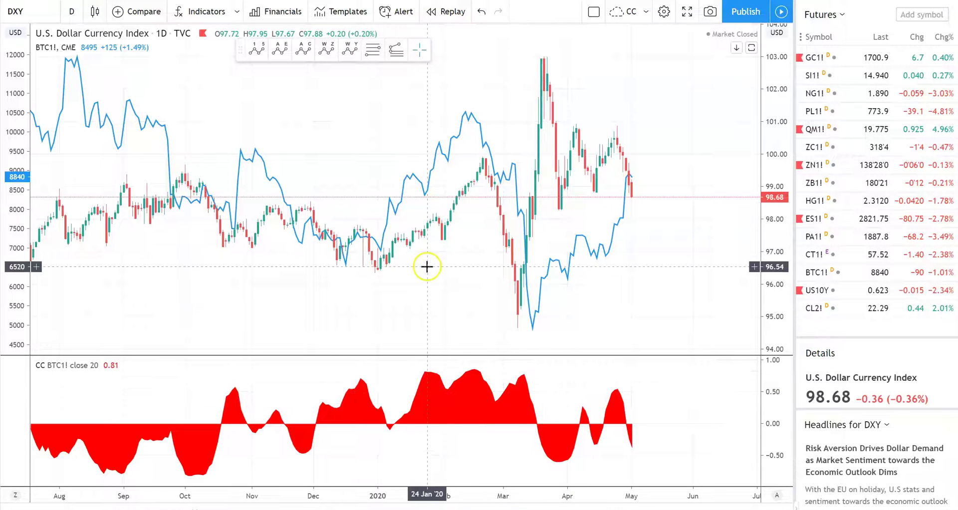
# Examine how the correlation between the US Dollar Index and Bitcoin futures changes between May 2019 and May 2020.
pyautogui.moveTo(441, 267); pyautogui.dragTo(451, 278)
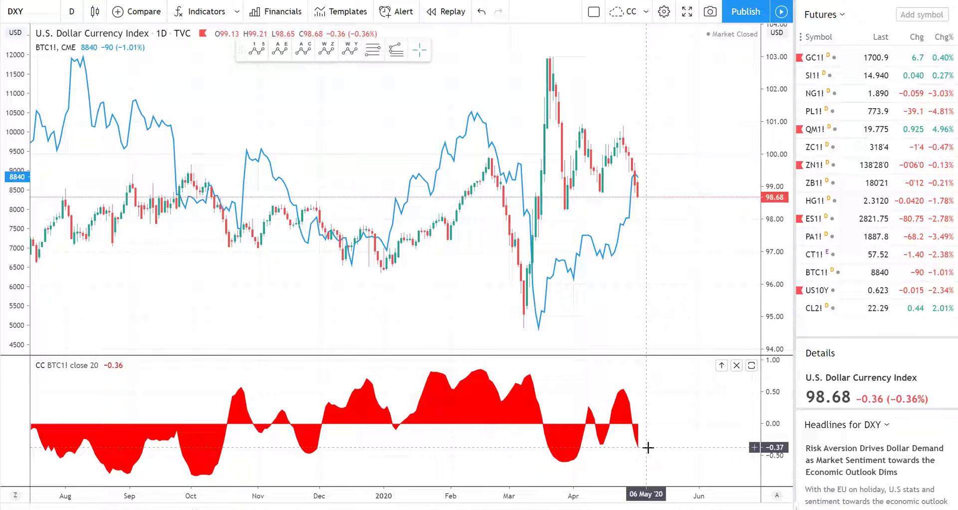
pyautogui.hscroll(-3, 642, 451)
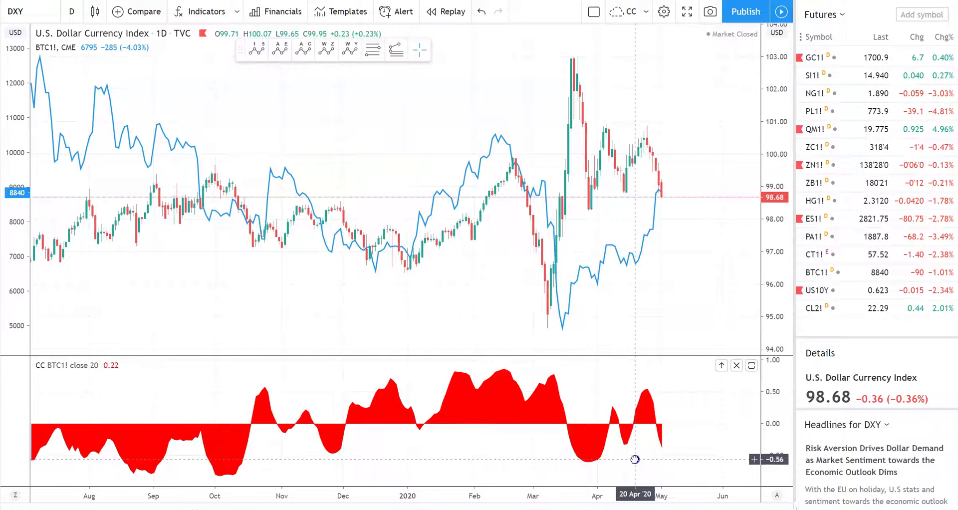
pyautogui.moveTo(634, 459); pyautogui.dragTo(652, 459)
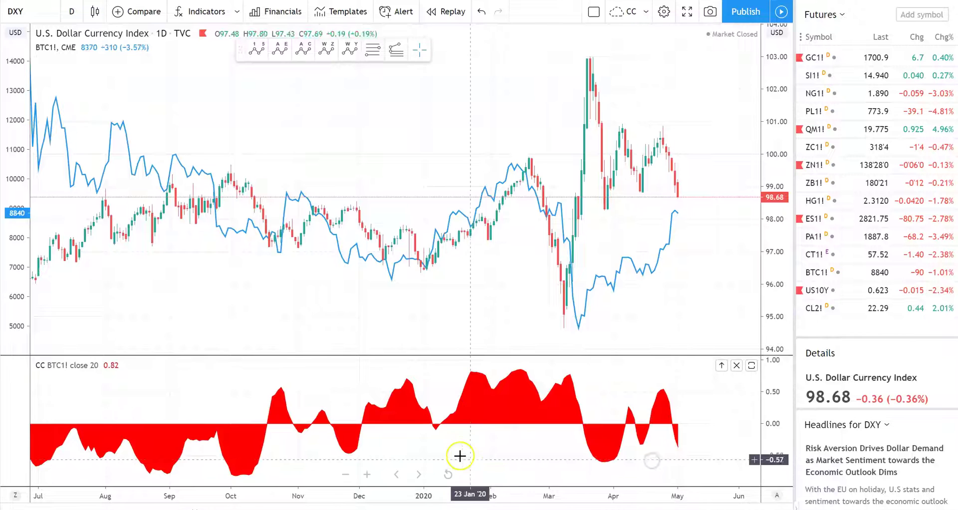
pyautogui.hscroll(-3, 460, 456)
pyautogui.moveTo(188, 304); pyautogui.dragTo(301, 370)
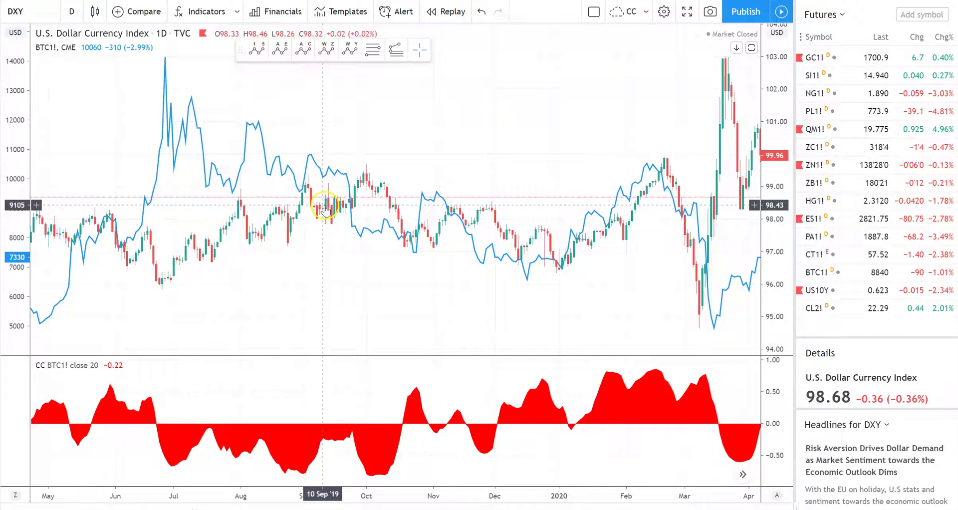
pyautogui.moveTo(359, 252); pyautogui.dragTo(224, 280)
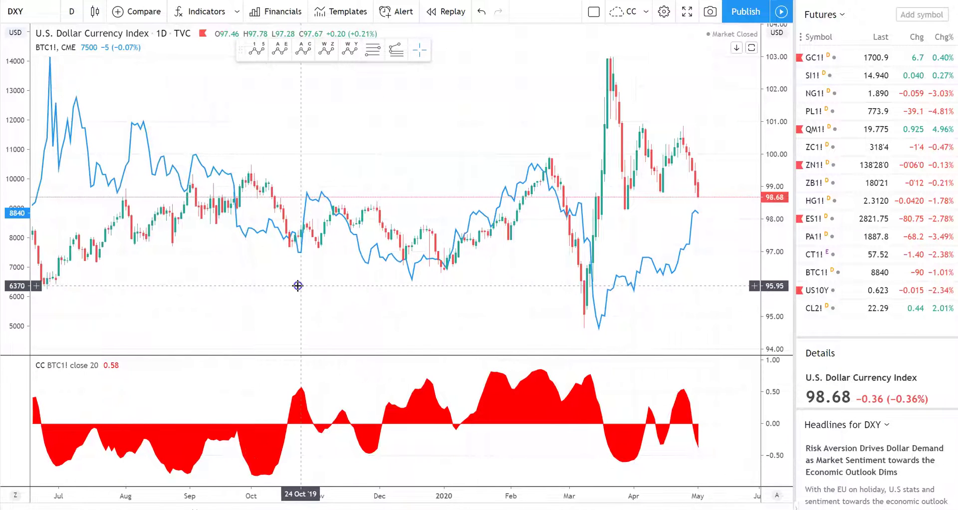
pyautogui.moveTo(298, 285); pyautogui.dragTo(270, 281)
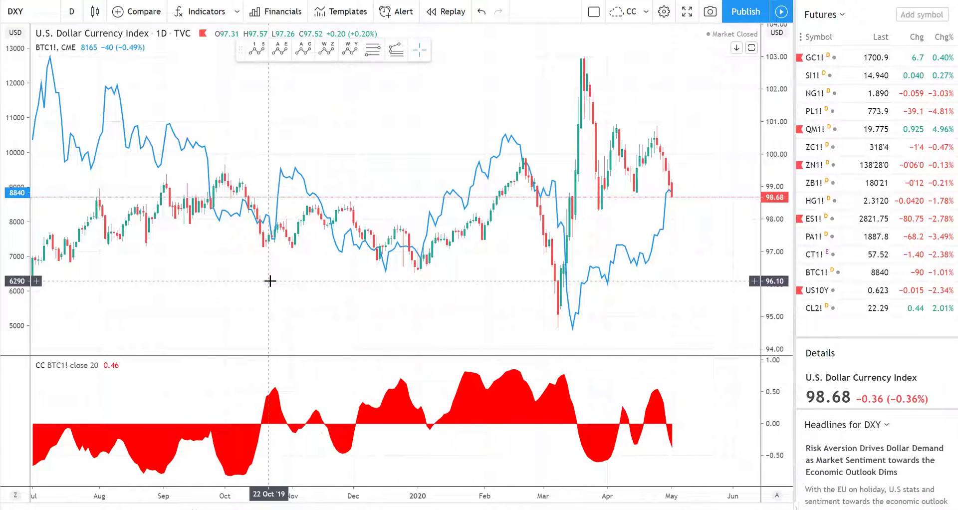
pyautogui.moveTo(269, 282); pyautogui.dragTo(292, 286)
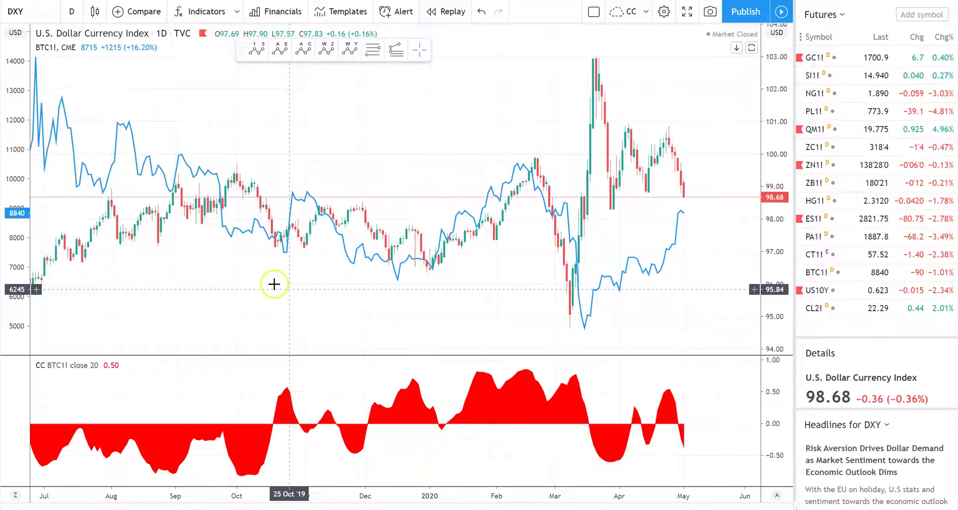
# Switch the main chart symbol to GOLD, the TVC gold price in US dollars per ounce.
pyautogui.click(29, 14)
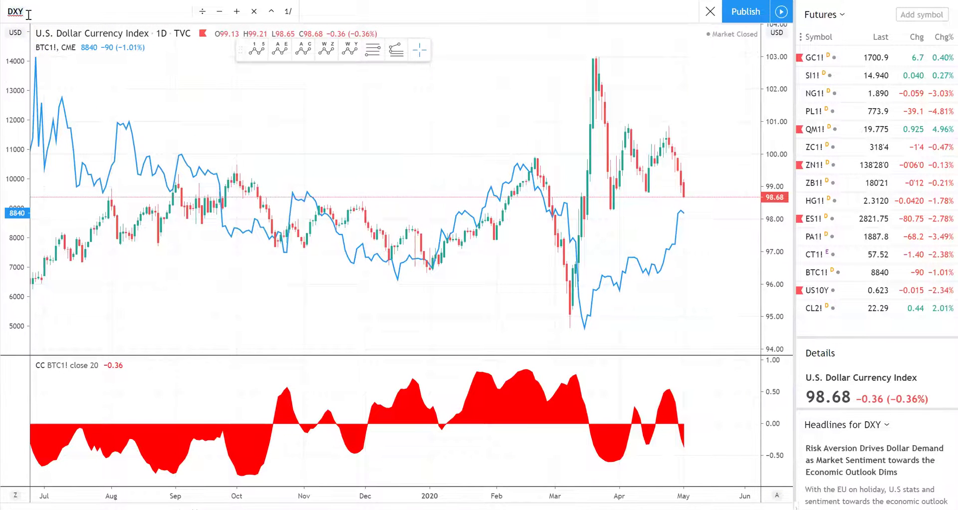
pyautogui.press('BackSpace')
pyautogui.press('BackSpace')
pyautogui.press('BackSpace')
pyautogui.write('GOLD')
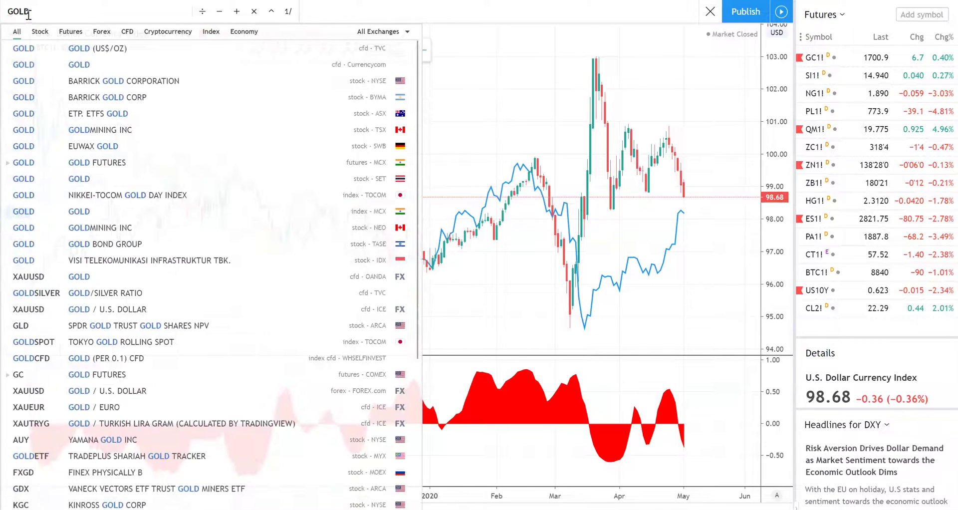
pyautogui.press('Return')
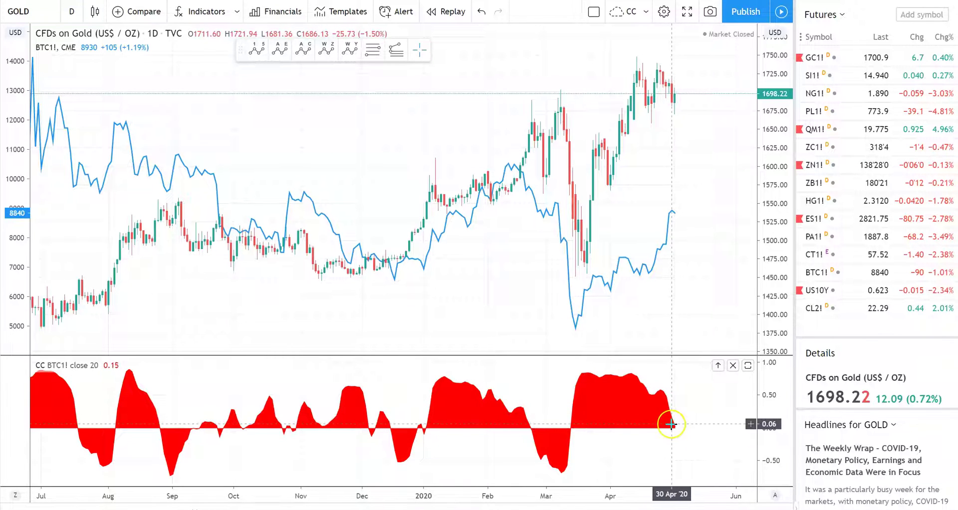
# Examine the correlation between gold and Bitcoin futures from August 2019 to May 2020.
pyautogui.moveTo(460, 310); pyautogui.dragTo(388, 300)
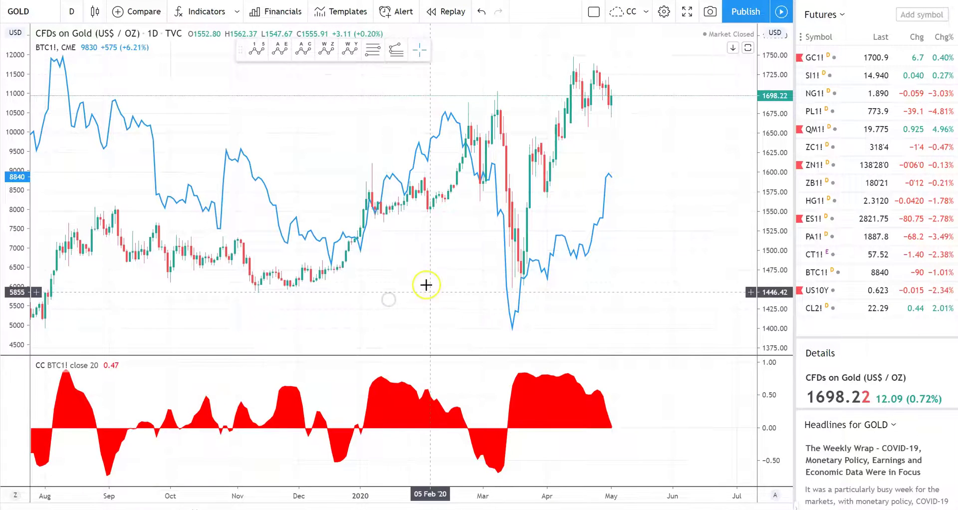
pyautogui.click(514, 382)
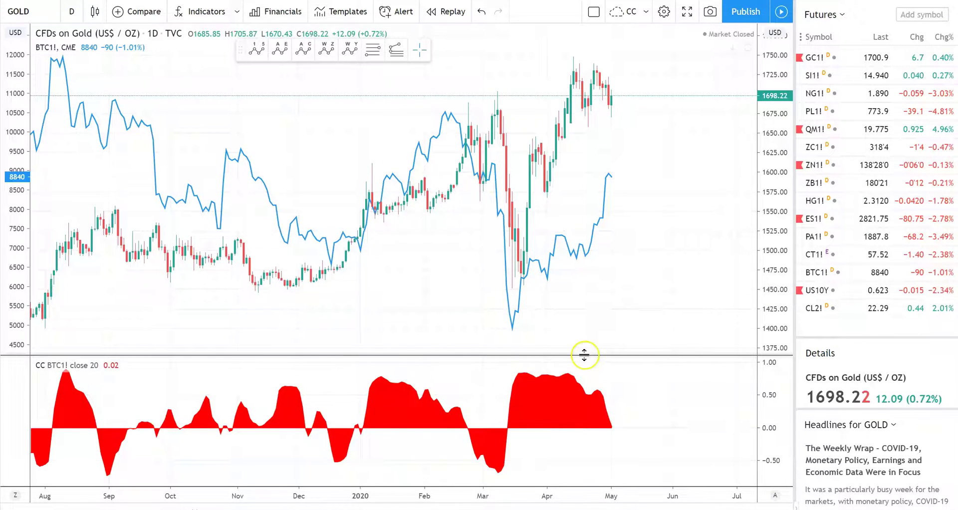
pyautogui.moveTo(461, 289); pyautogui.dragTo(482, 289)
pyautogui.scroll(-2, 481, 288)
pyautogui.scroll(2, 477, 289)
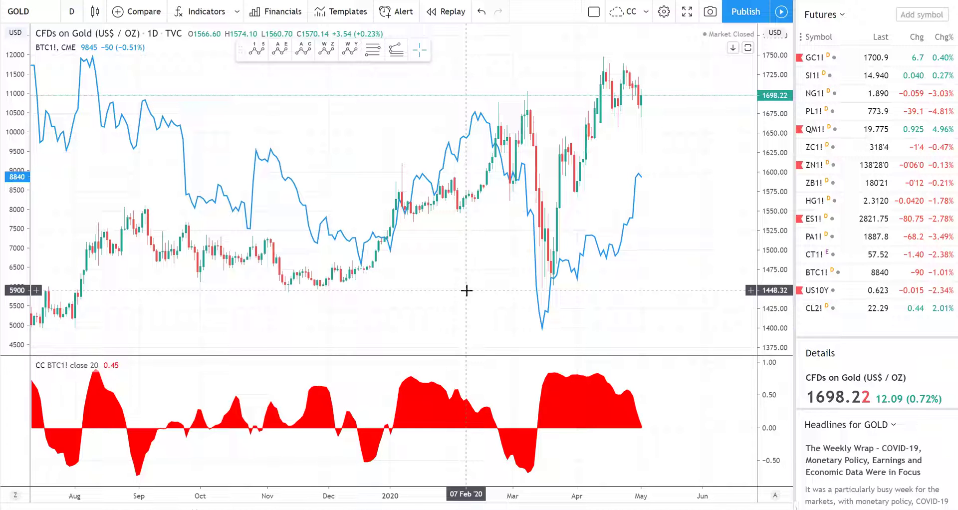
pyautogui.click(165, 422)
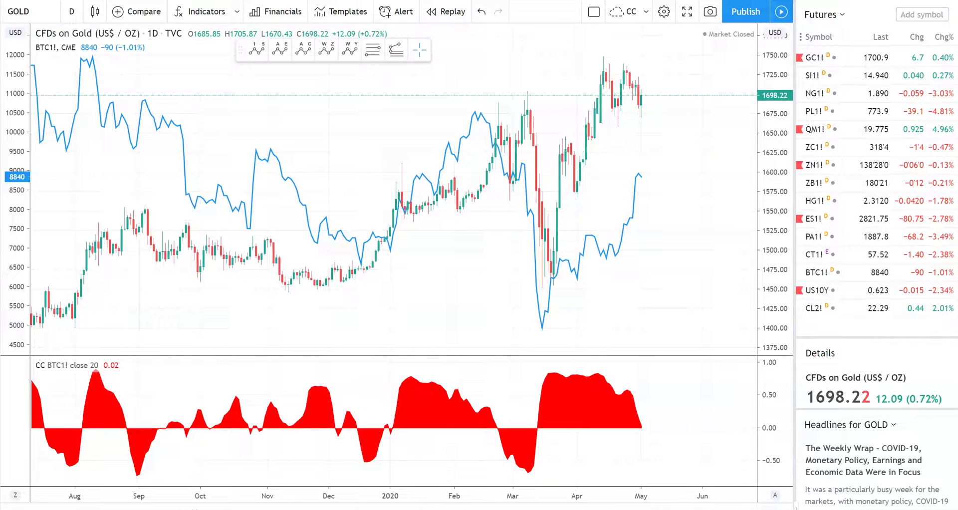